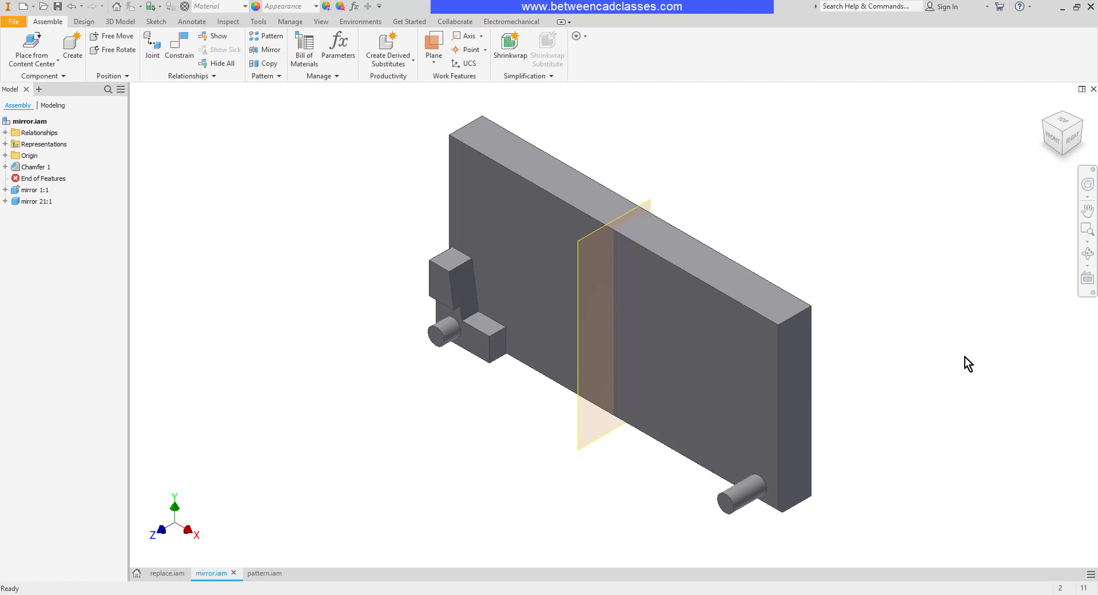
# Step: Orbit the plate to a front-facing view and swing the small bracket around its pin
pyautogui.keyDown('shift'); pyautogui.moveTo(868, 427); pyautogui.dragTo(877, 407, button='middle'); pyautogui.keyUp('shift')
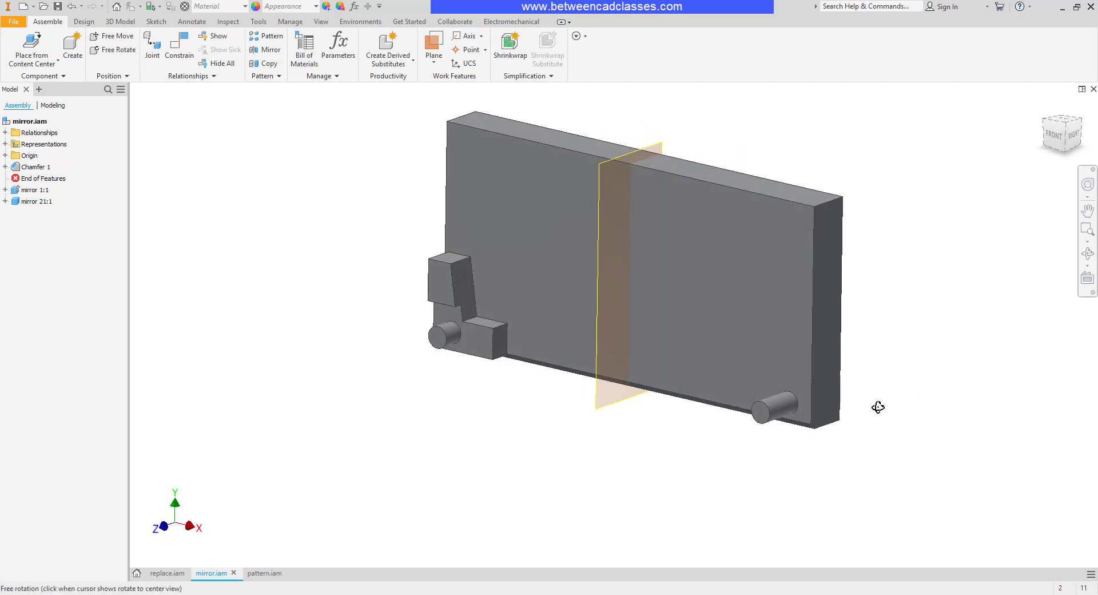
pyautogui.moveTo(477, 310); pyautogui.dragTo(453, 311)
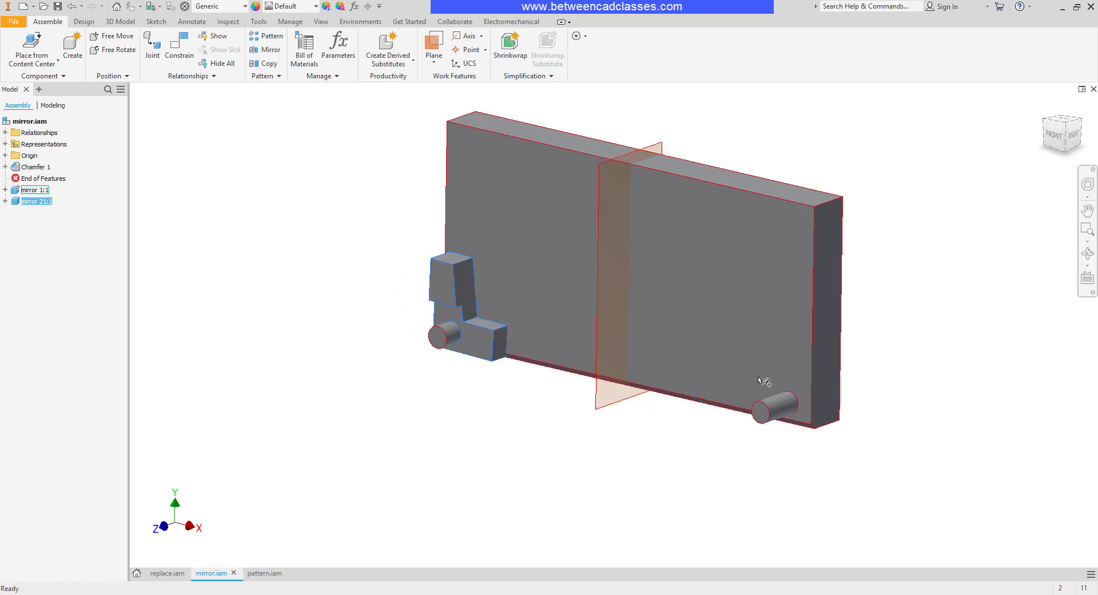
pyautogui.click(942, 426)
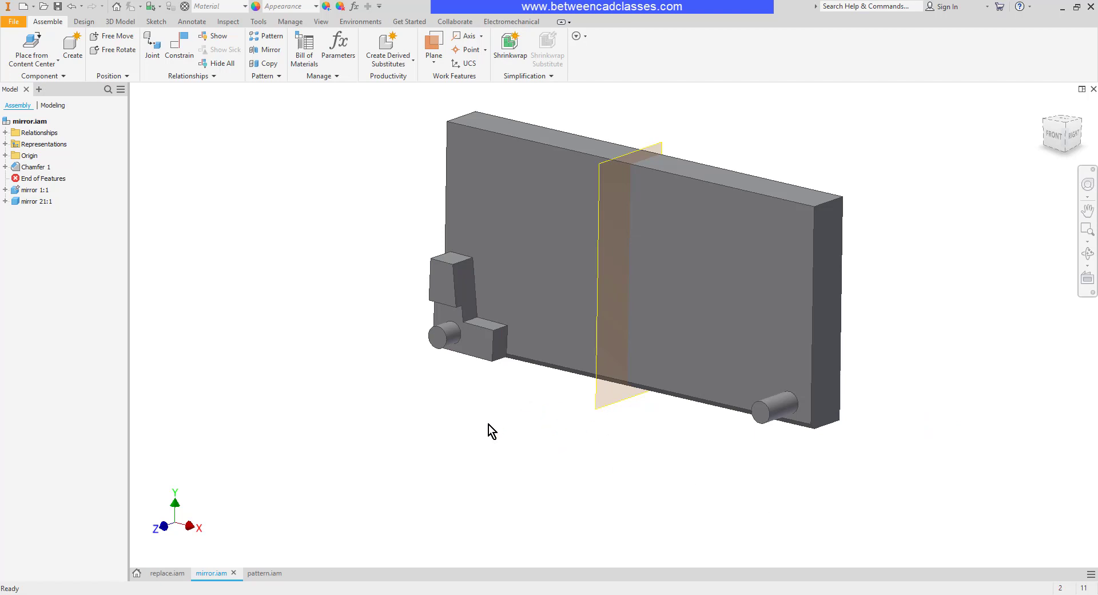
# Step: Mirror bracket mirror 21:1 across Work Plane1, leaving it set to mirror, and continue to file names
pyautogui.click(268, 51)
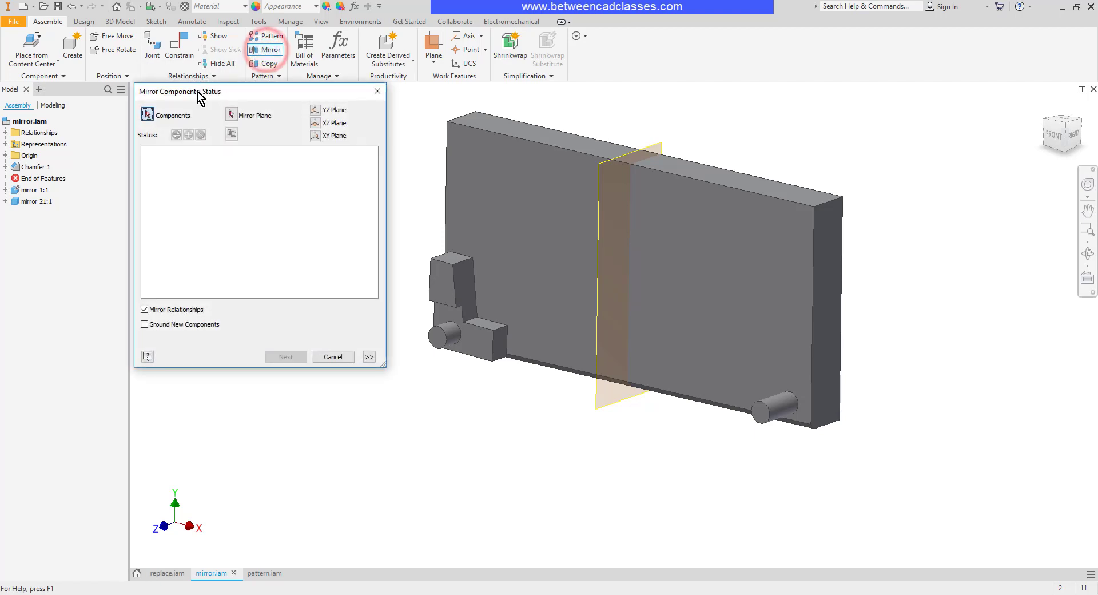
pyautogui.click(462, 283)
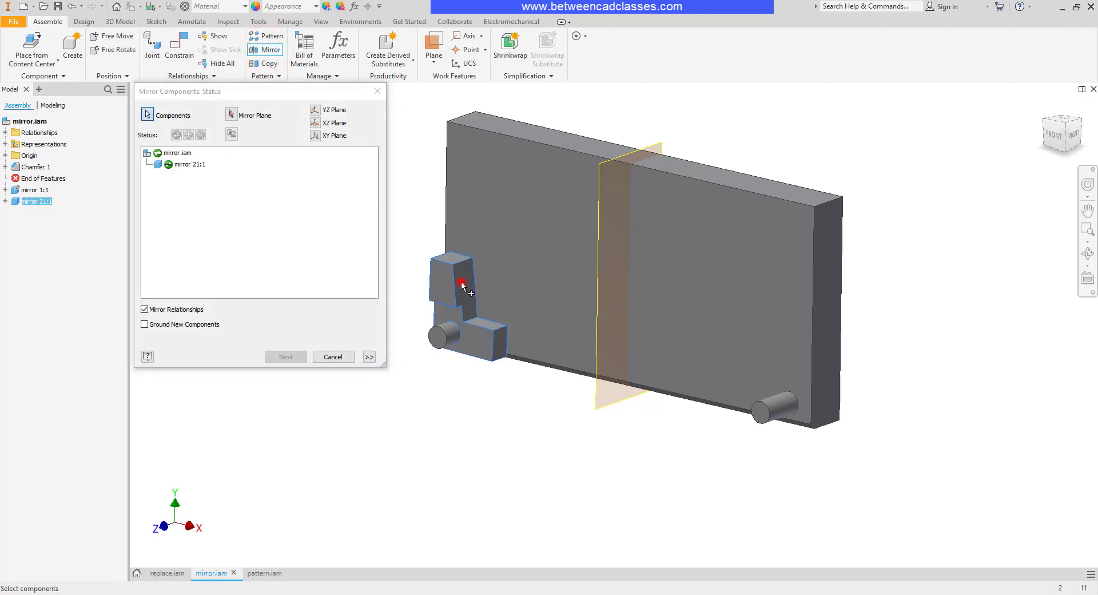
pyautogui.click(231, 115)
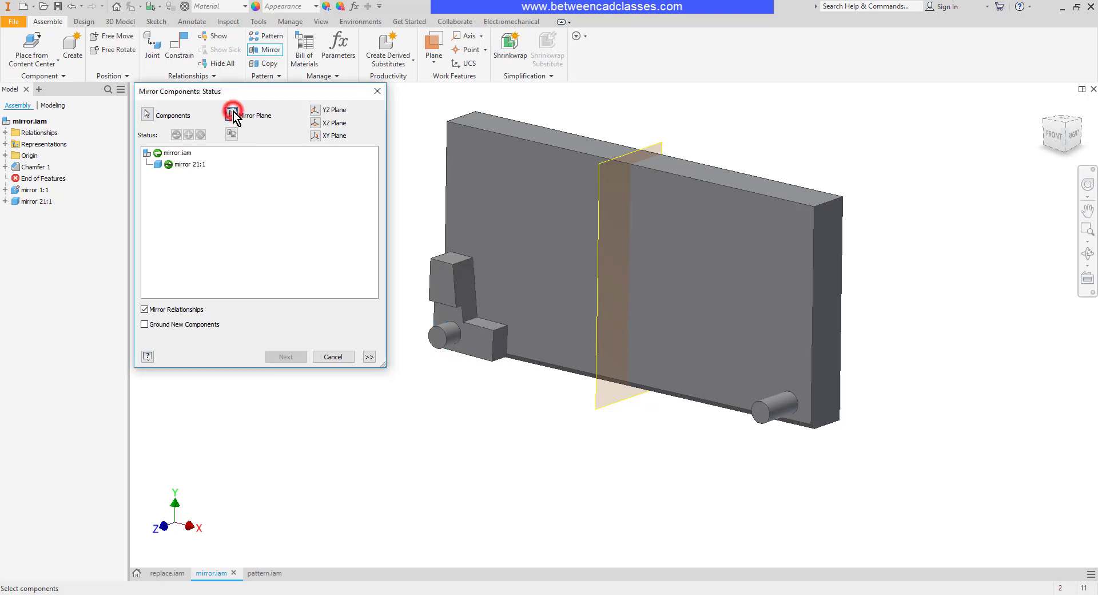
pyautogui.click(659, 144)
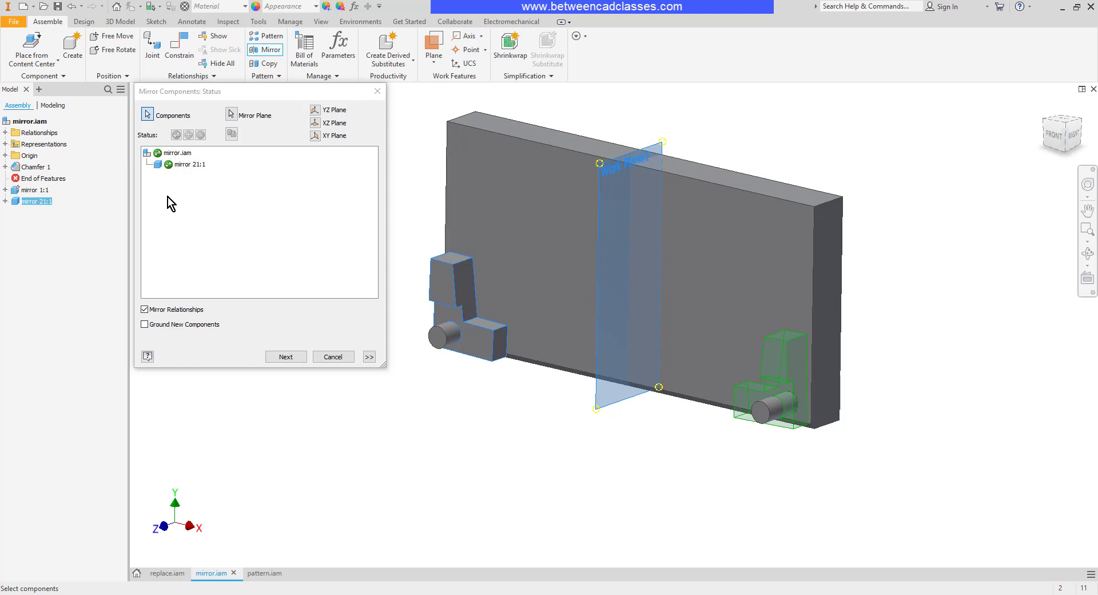
pyautogui.click(168, 165)
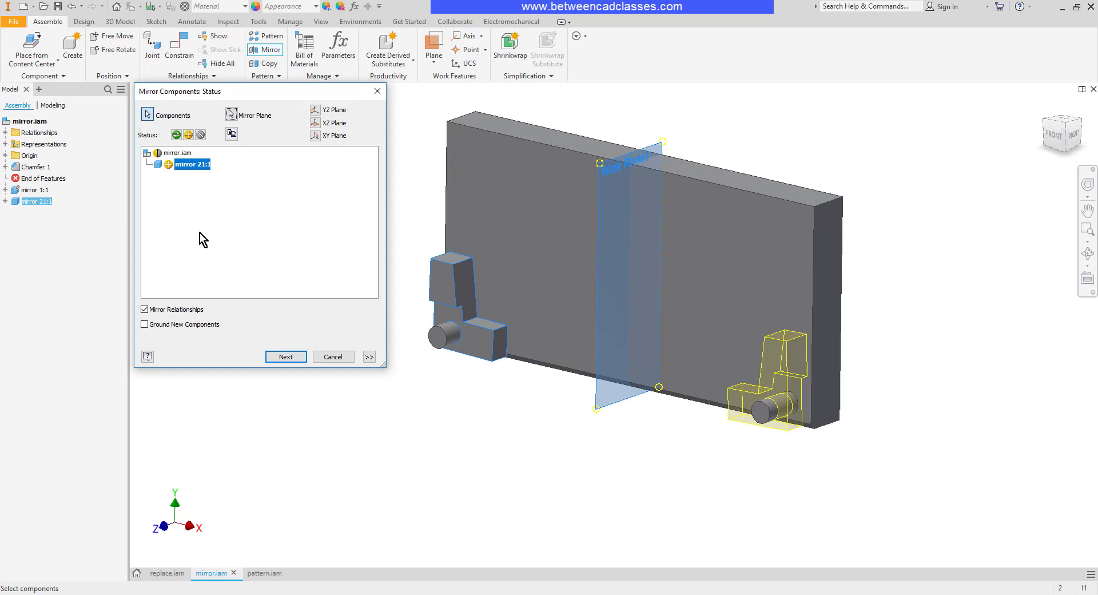
pyautogui.click(168, 165)
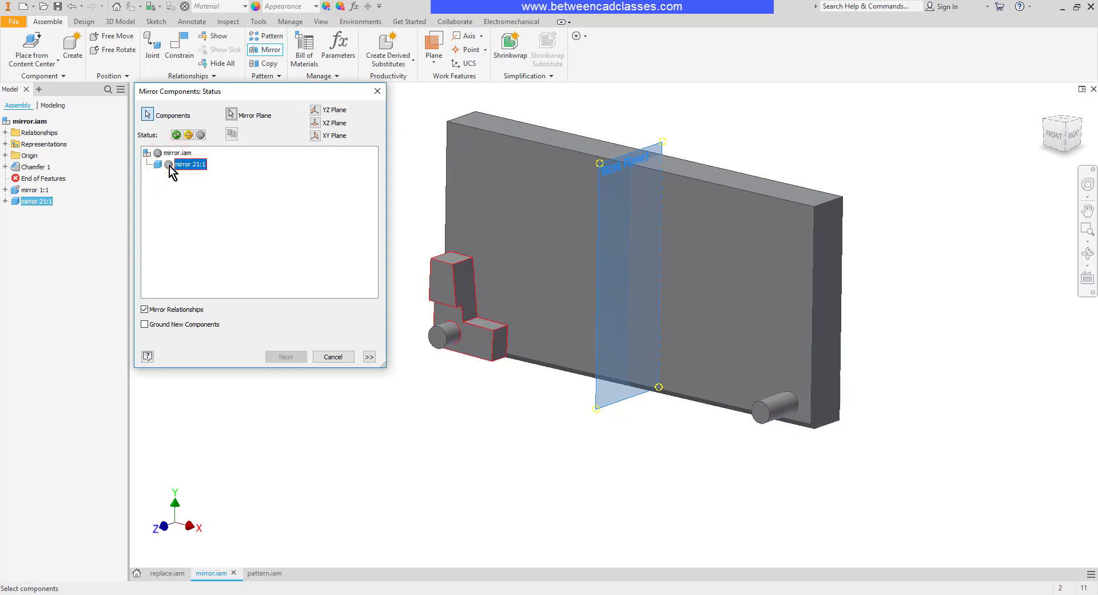
pyautogui.click(169, 165)
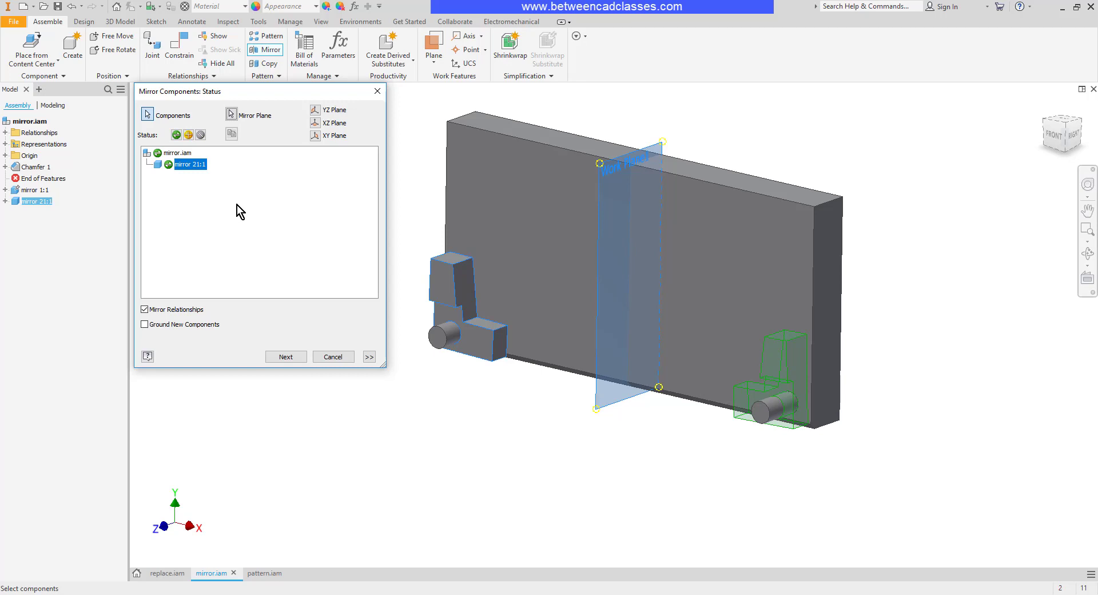
pyautogui.click(297, 359)
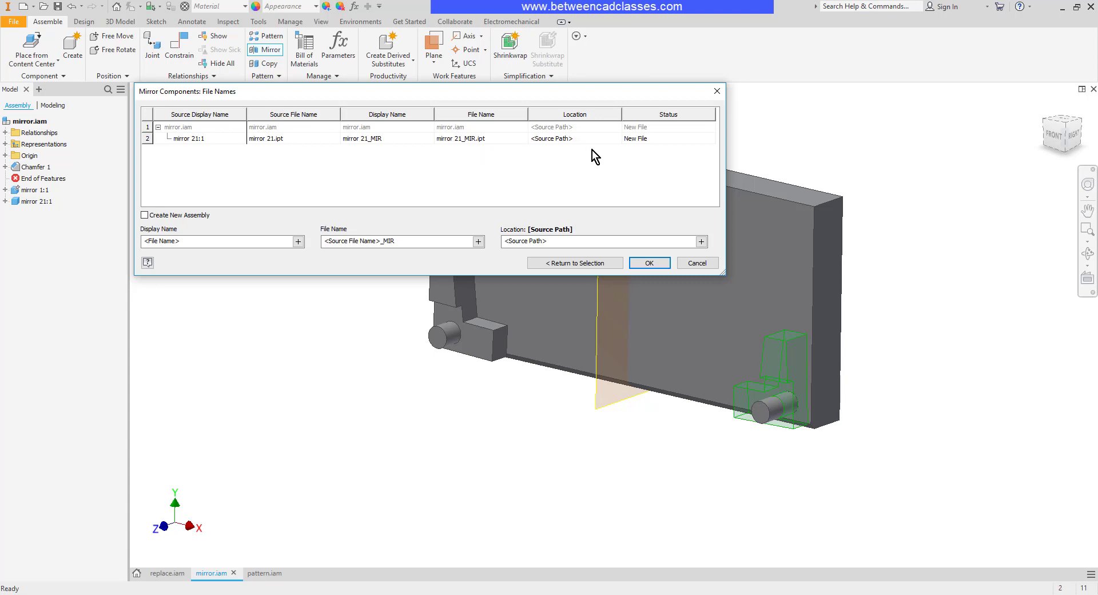
# Step: Create the mirrored part mirror 21_MIR.ipt, then cancel the save prompt
pyautogui.click(649, 263)
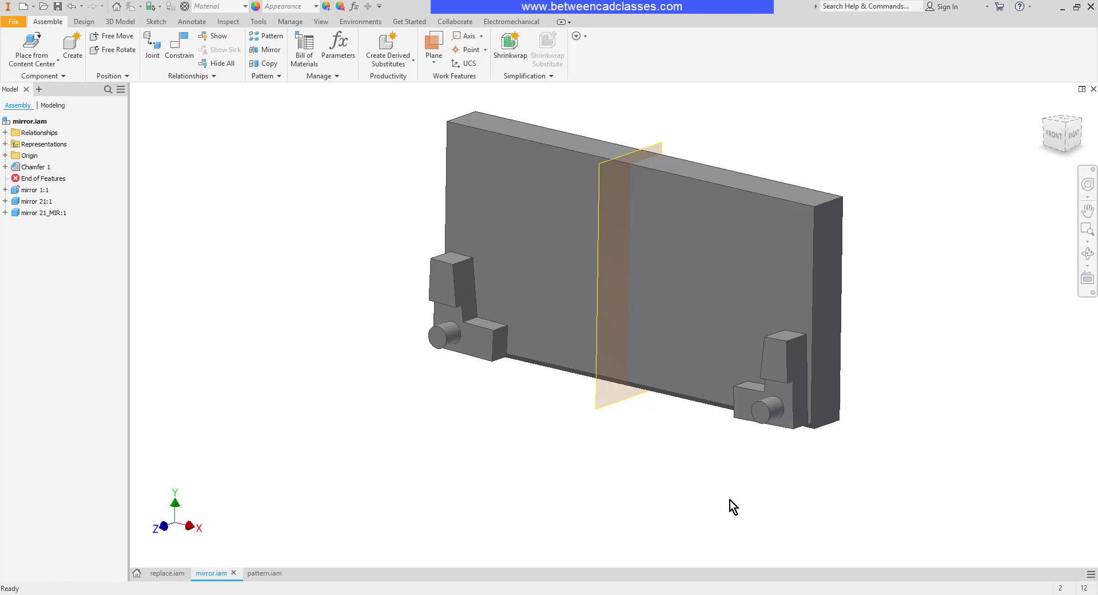
pyautogui.click(58, 6)
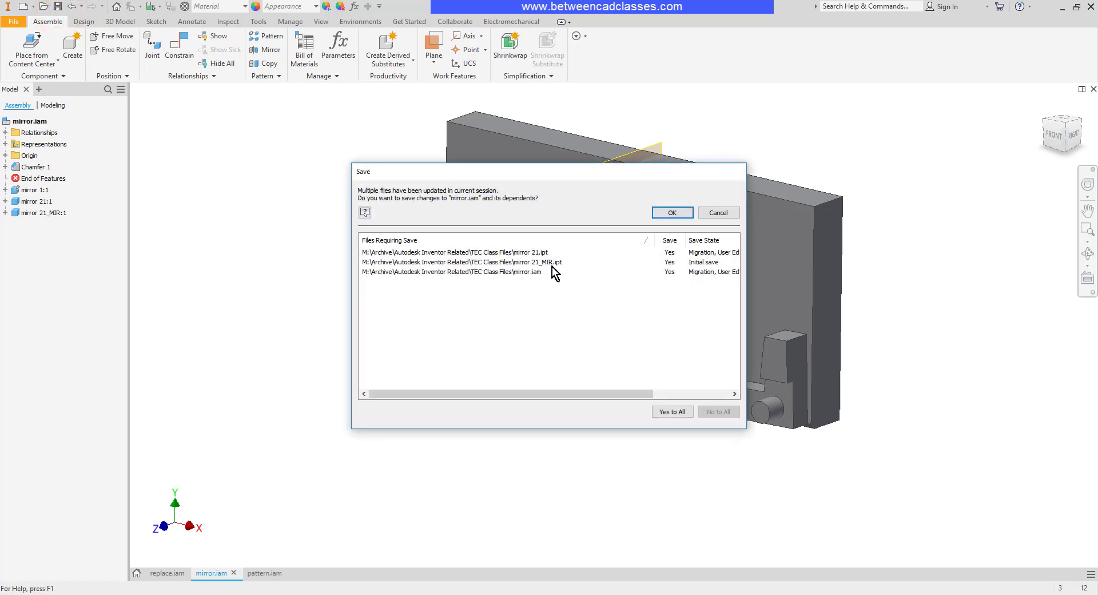
pyautogui.click(718, 212)
# Step: Drag the mirrored bracket off the right-hand pin and nudge it slightly right
pyautogui.click(930, 308)
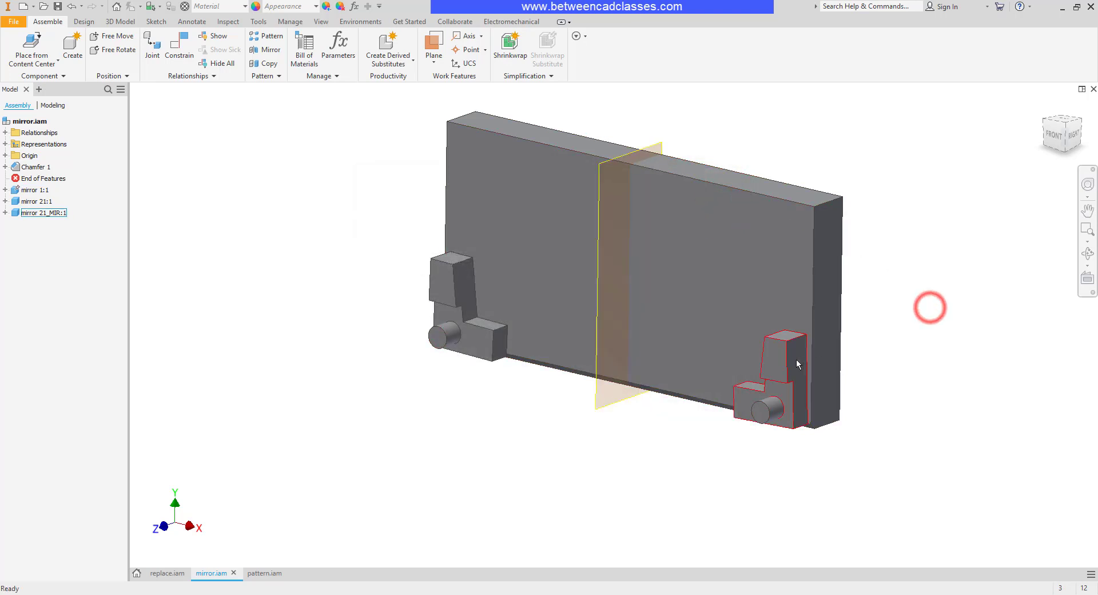
pyautogui.moveTo(796, 359); pyautogui.dragTo(698, 390)
pyautogui.click(921, 326)
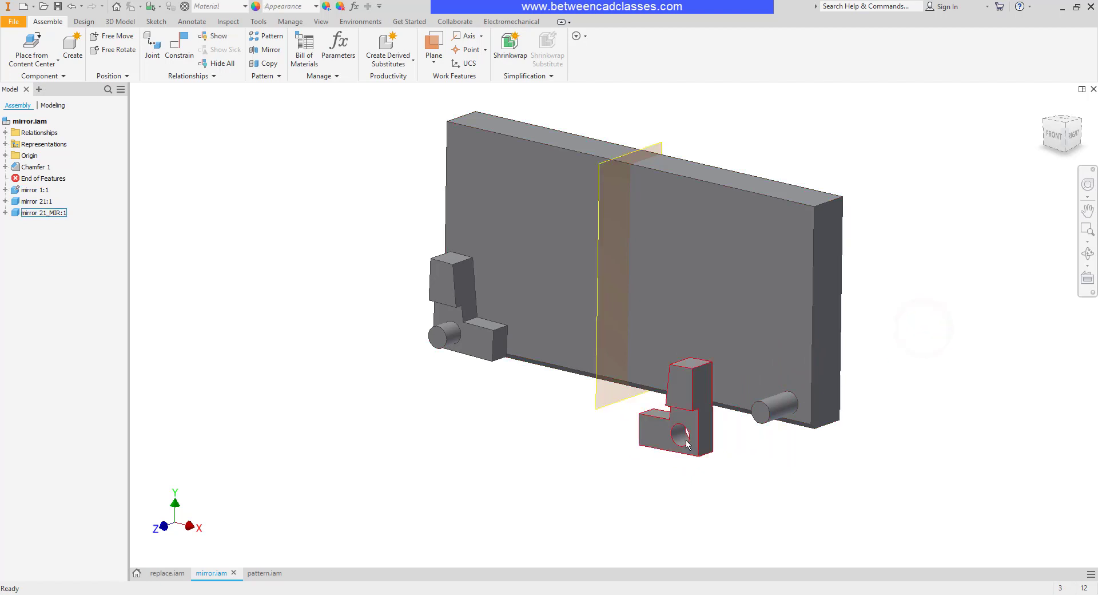
pyautogui.moveTo(687, 445); pyautogui.dragTo(708, 452)
pyautogui.click(818, 464)
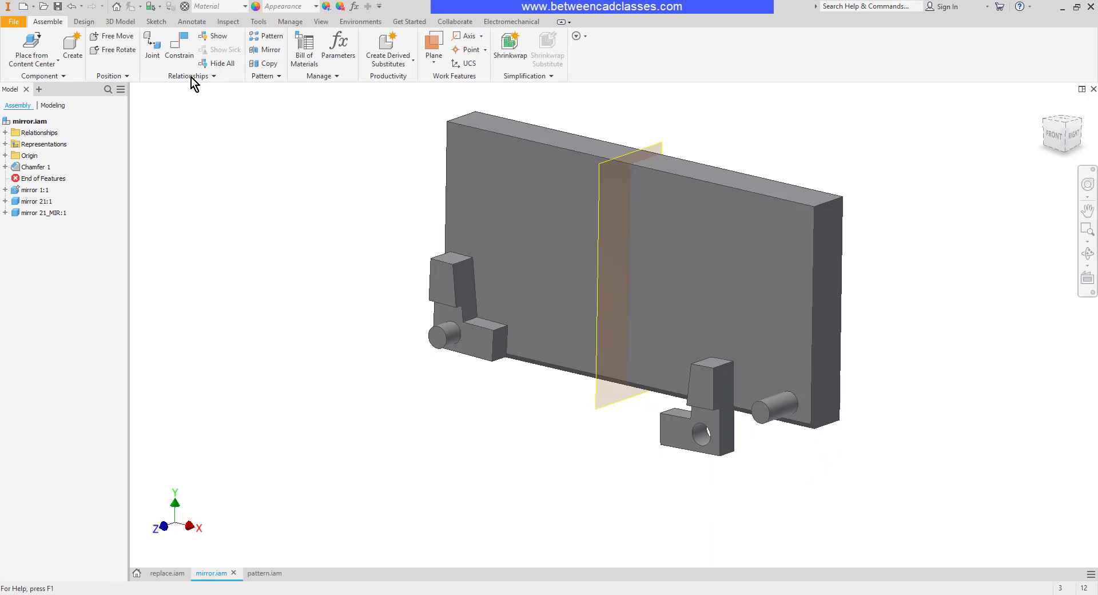
# Step: Insert-constrain the mirrored bracket's hole onto the end of the right-hand pin
pyautogui.click(180, 43)
pyautogui.click(359, 168)
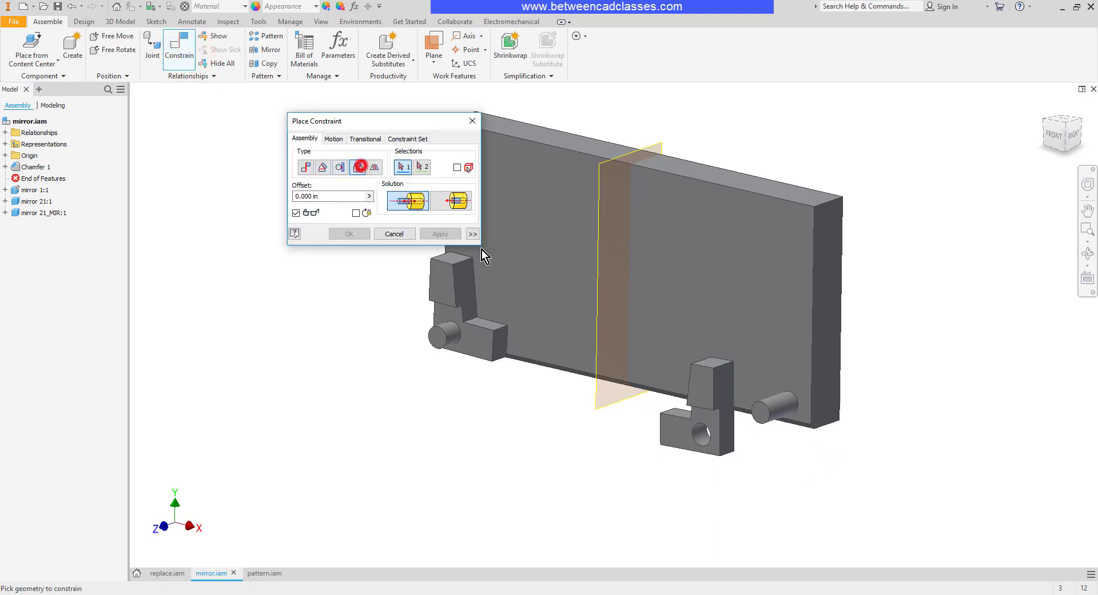
pyautogui.click(800, 402)
pyautogui.click(708, 438)
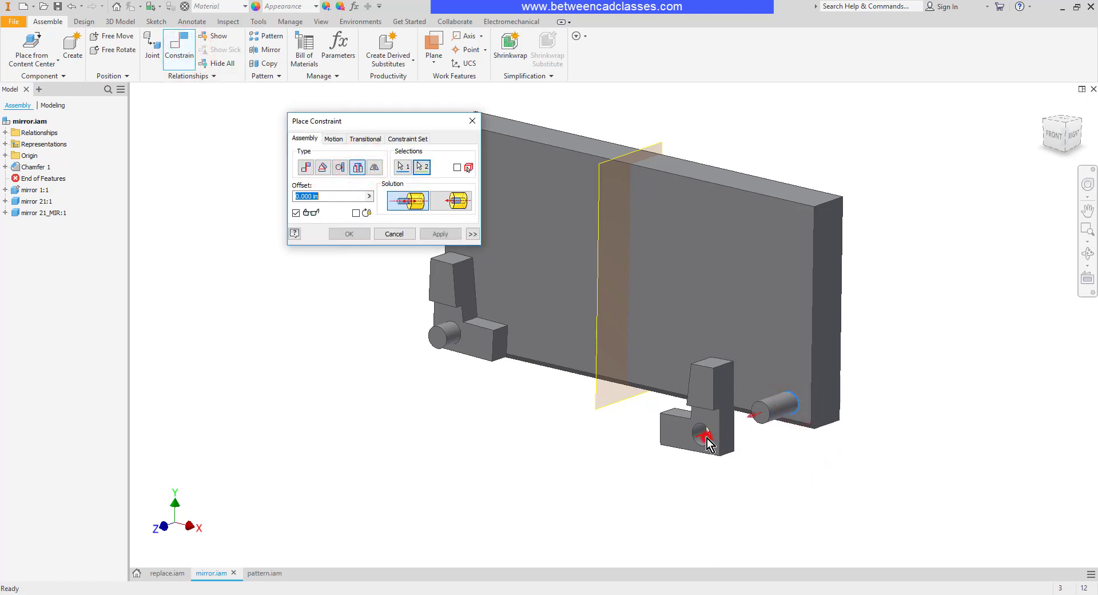
pyautogui.click(436, 233)
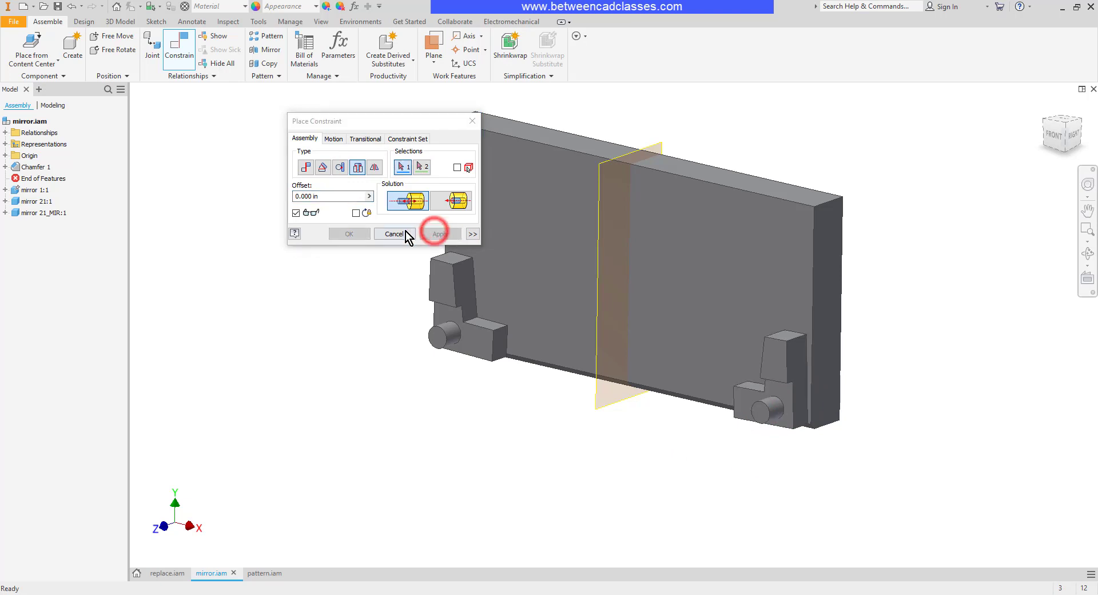
pyautogui.click(405, 233)
# Step: Rotate the mirrored bracket upright on its pin and switch to pattern.iam
pyautogui.moveTo(788, 353)
pyautogui.mouseDown()
pyautogui.moveTo(814, 383)
pyautogui.moveTo(780, 350)
pyautogui.moveTo(792, 349)
pyautogui.mouseUp()
pyautogui.click(914, 334)
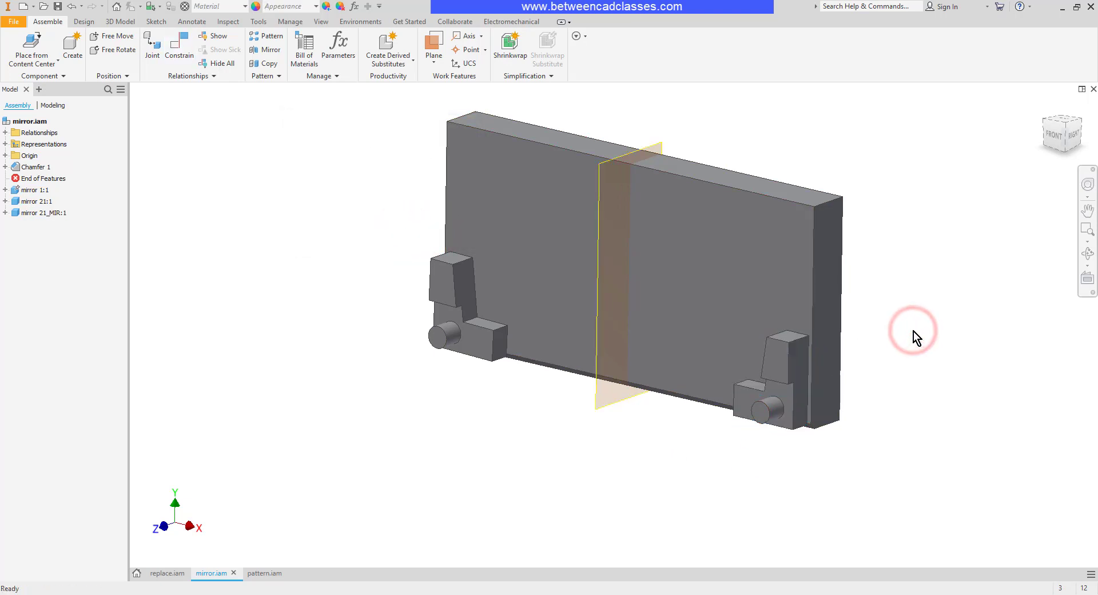
pyautogui.hotkey('ctrl', 'Tab')
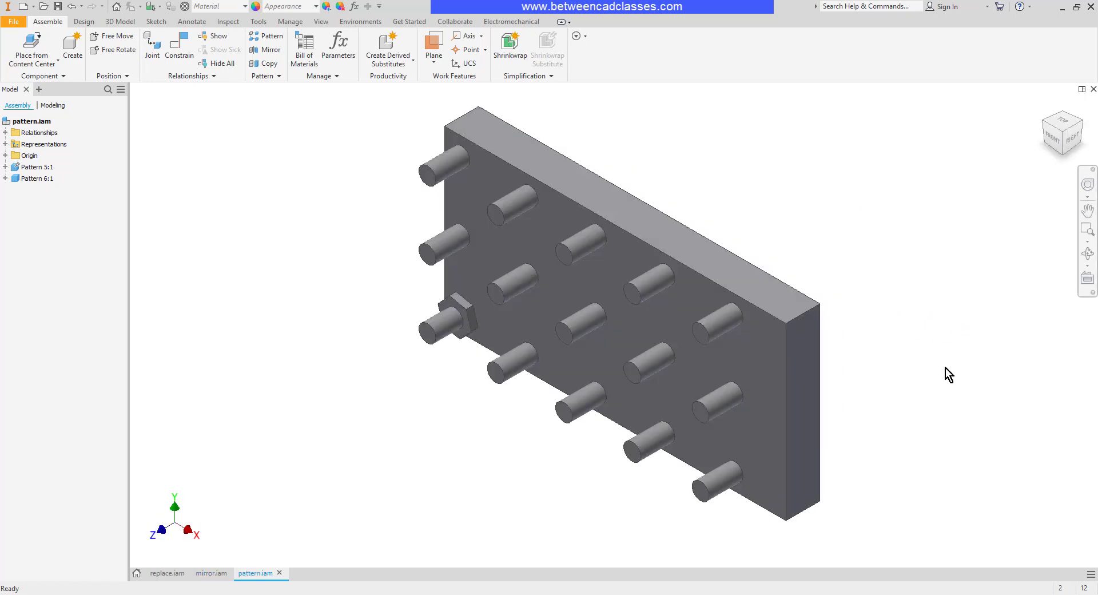
# Step: Orbit the pegboard to a front-angled view and pan it slightly, leaving nothing selected
pyautogui.keyDown('shift'); pyautogui.moveTo(949, 366); pyautogui.dragTo(982, 339, button='middle'); pyautogui.keyUp('shift')
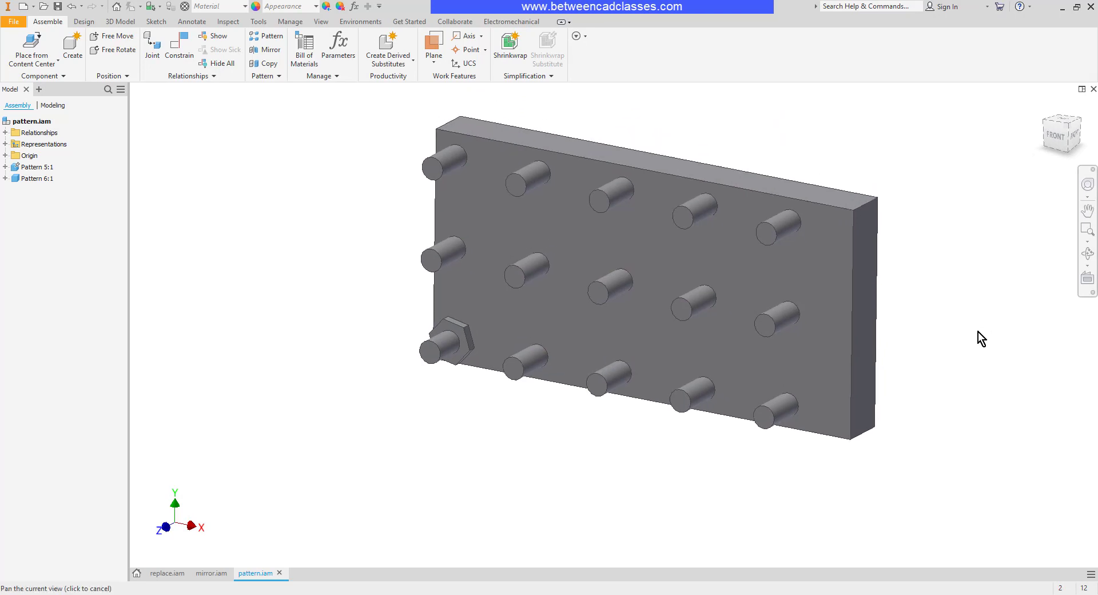
pyautogui.click(462, 332)
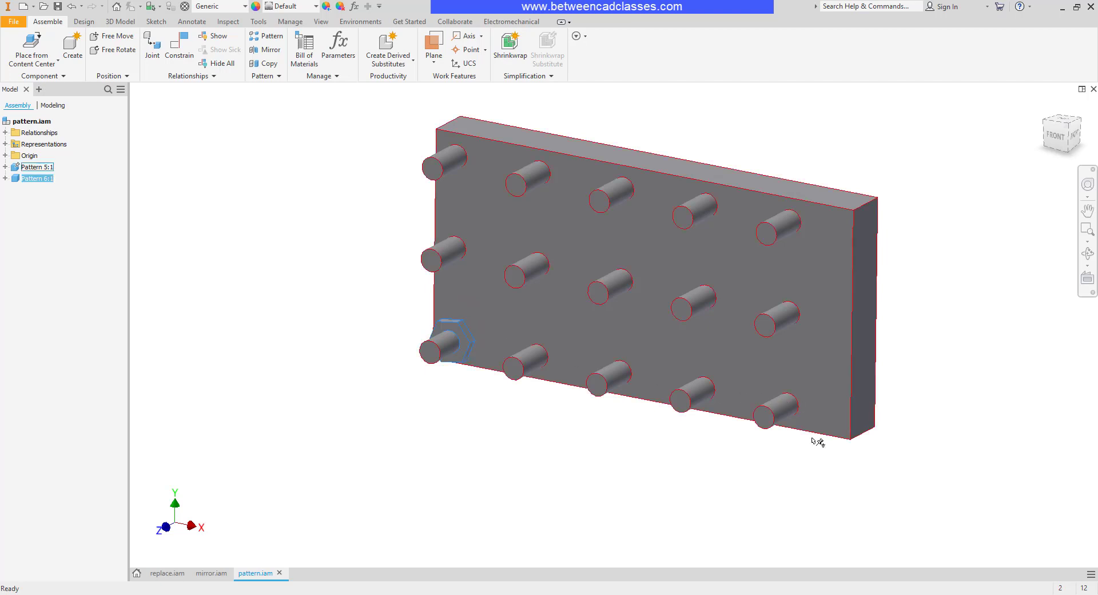
pyautogui.click(516, 482)
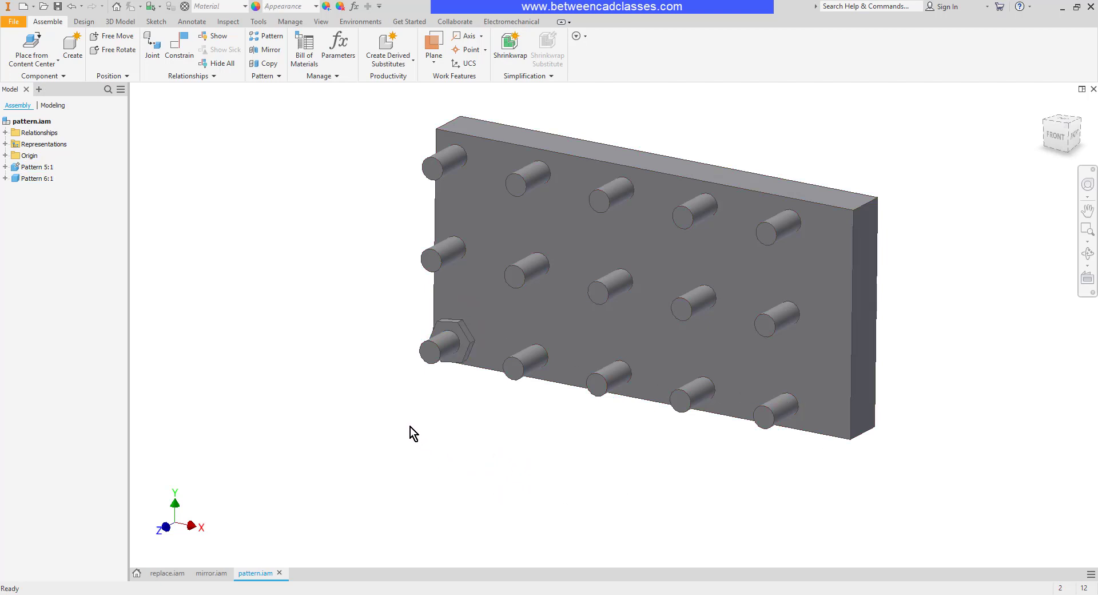
pyautogui.moveTo(402, 422); pyautogui.dragTo(397, 434, button='middle')
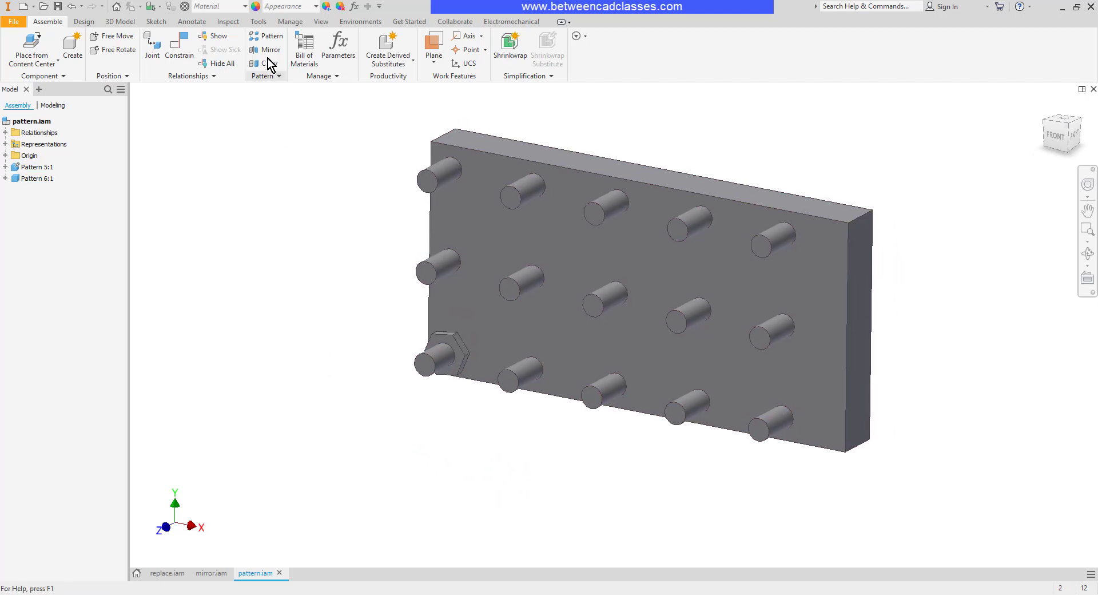
# Step: Rectangularly pattern the hex nut: 5 columns along the bottom edge, 3 rows along the left edge
pyautogui.click(265, 38)
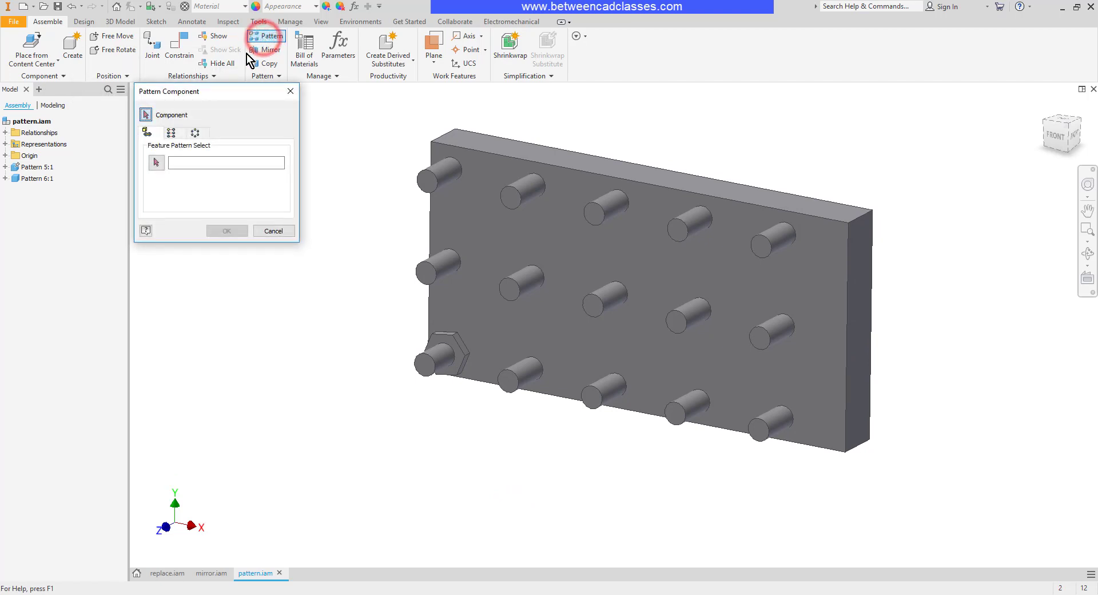
pyautogui.click(442, 339)
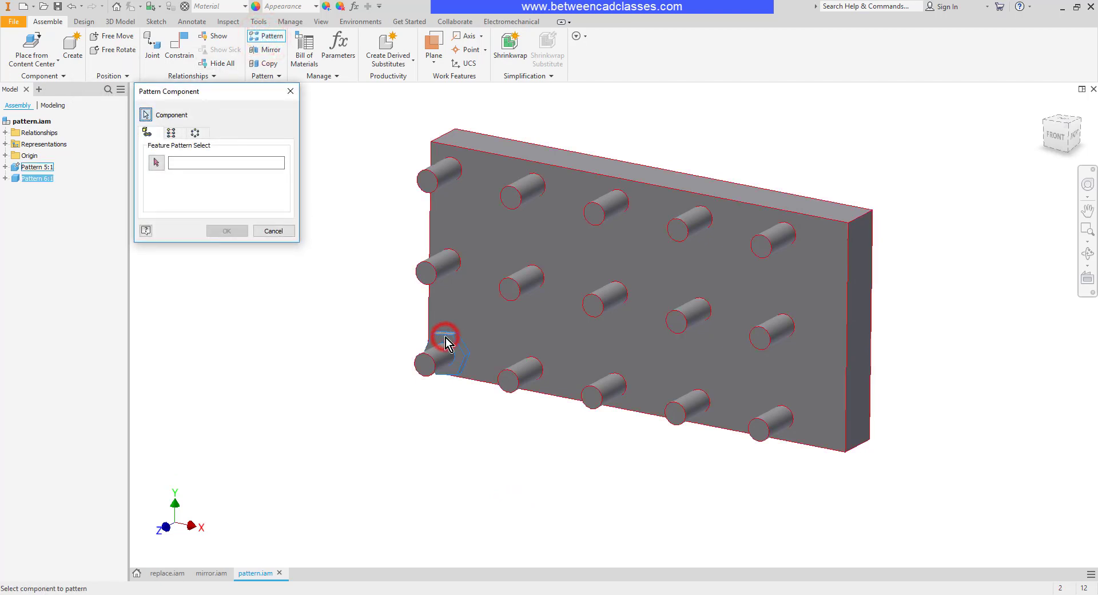
pyautogui.click(176, 136)
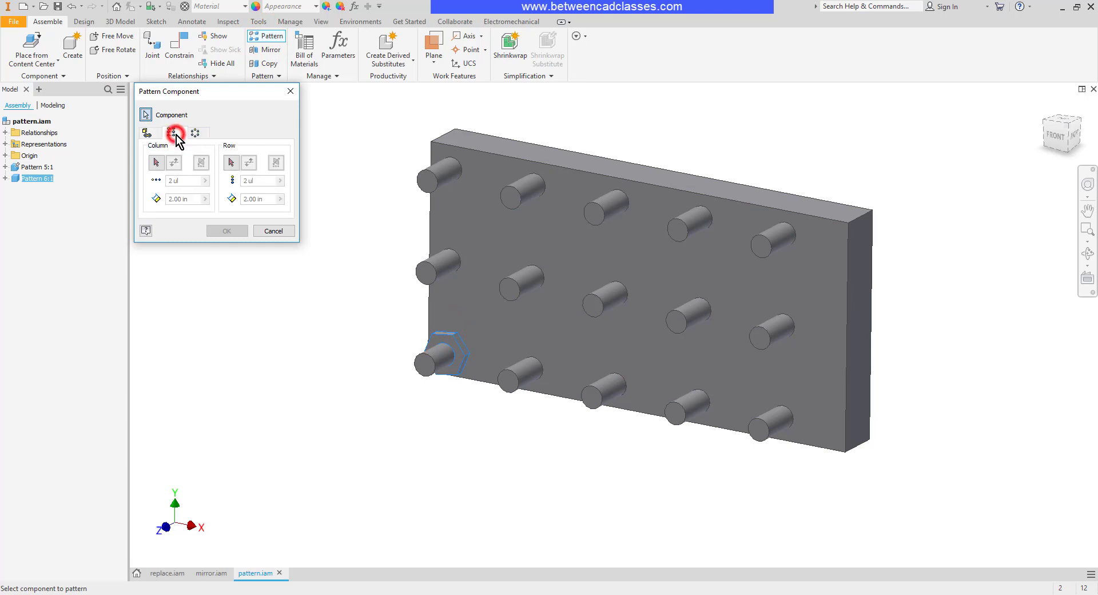
pyautogui.click(155, 164)
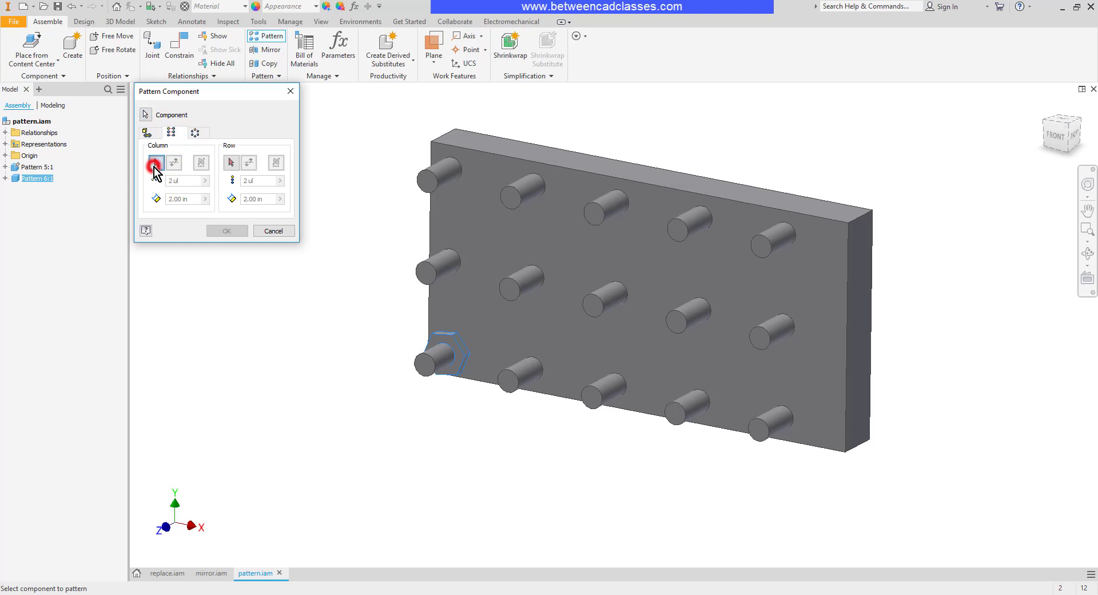
pyautogui.click(558, 398)
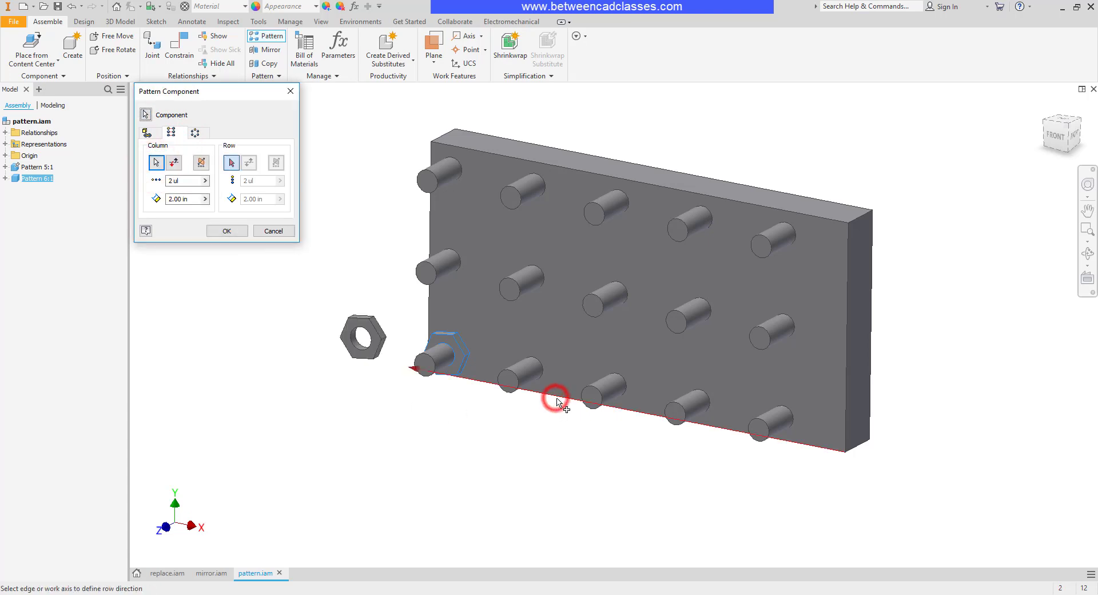
pyautogui.click(175, 163)
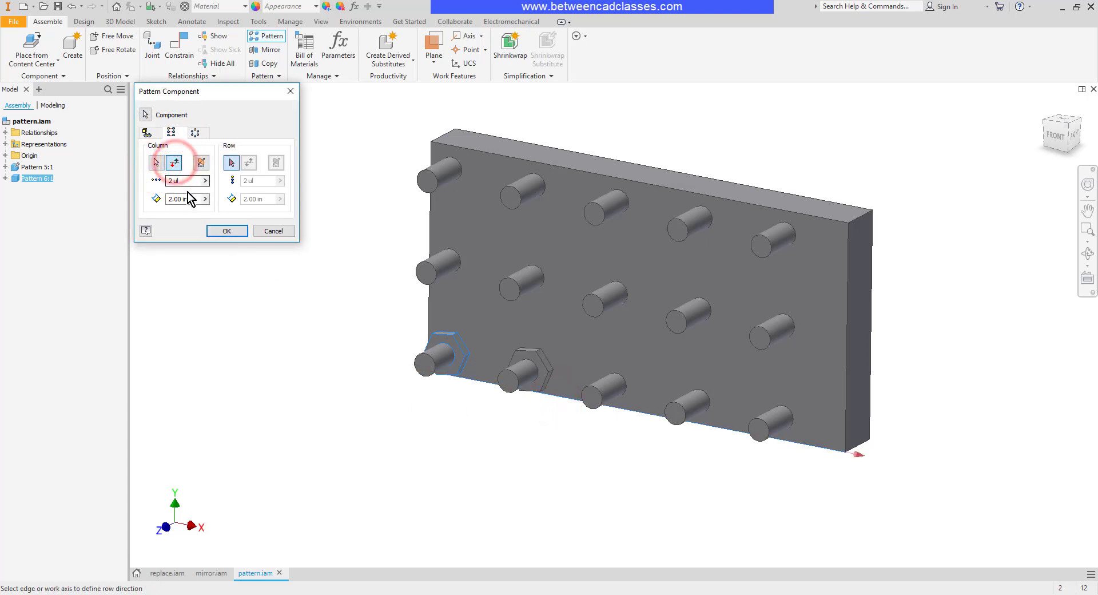
pyautogui.click(177, 180)
pyautogui.click(229, 165)
pyautogui.click(430, 221)
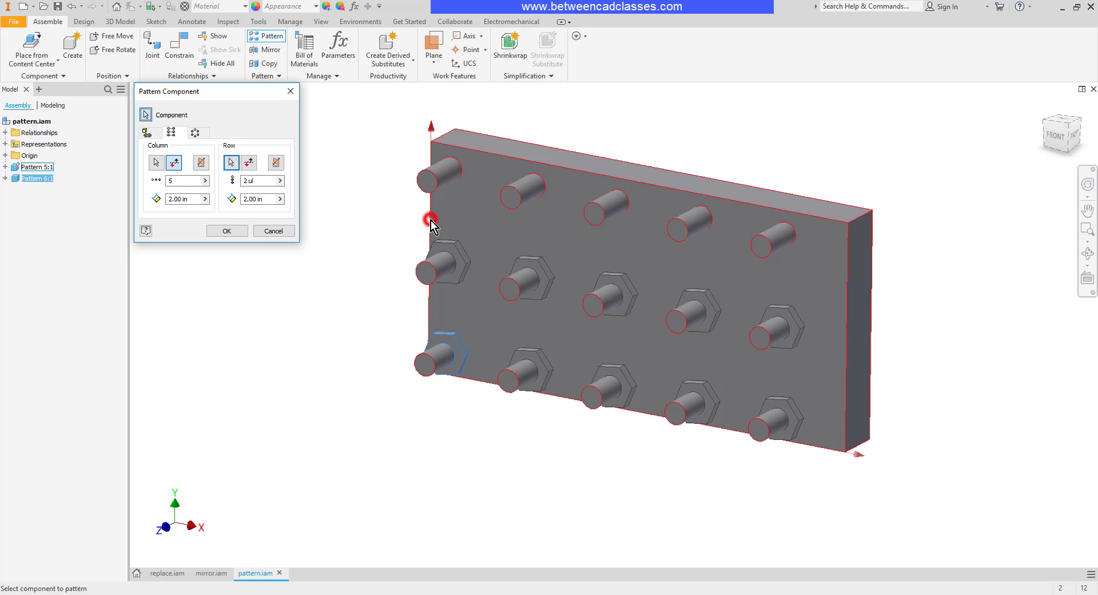
pyautogui.click(263, 181)
pyautogui.write('3')
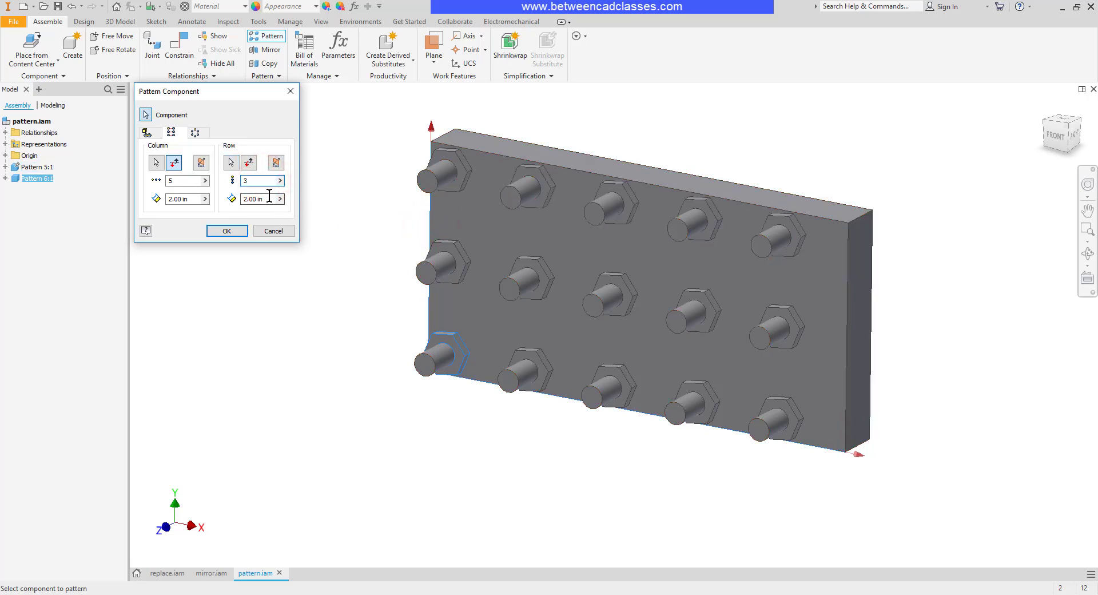
pyautogui.click(231, 231)
# Step: Suppress Element:3 of the new nut pattern
pyautogui.click(316, 286)
pyautogui.click(451, 342)
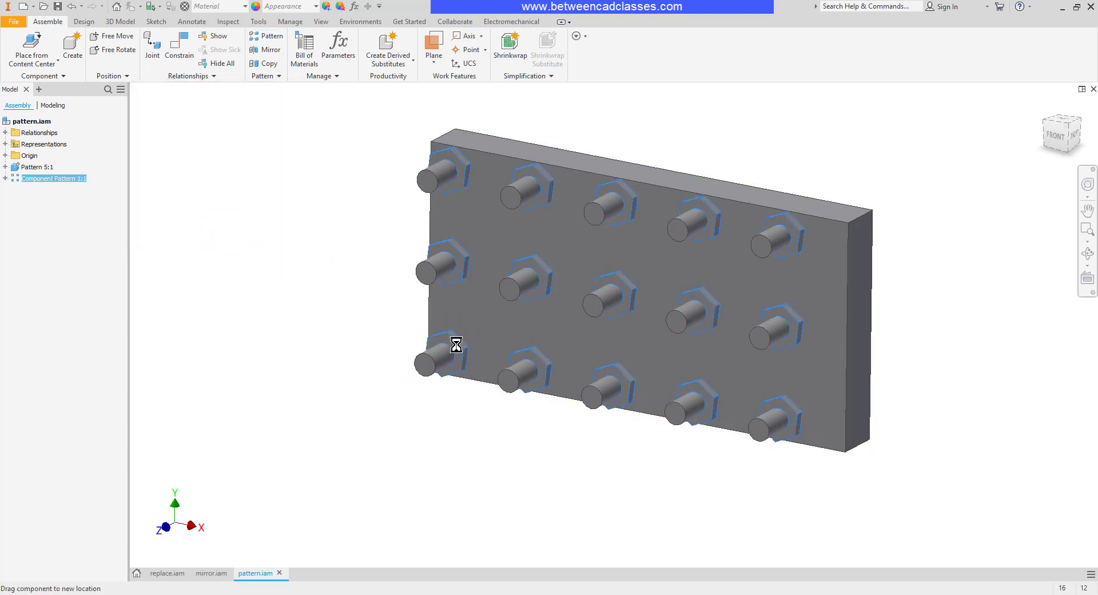
pyautogui.click(6, 178)
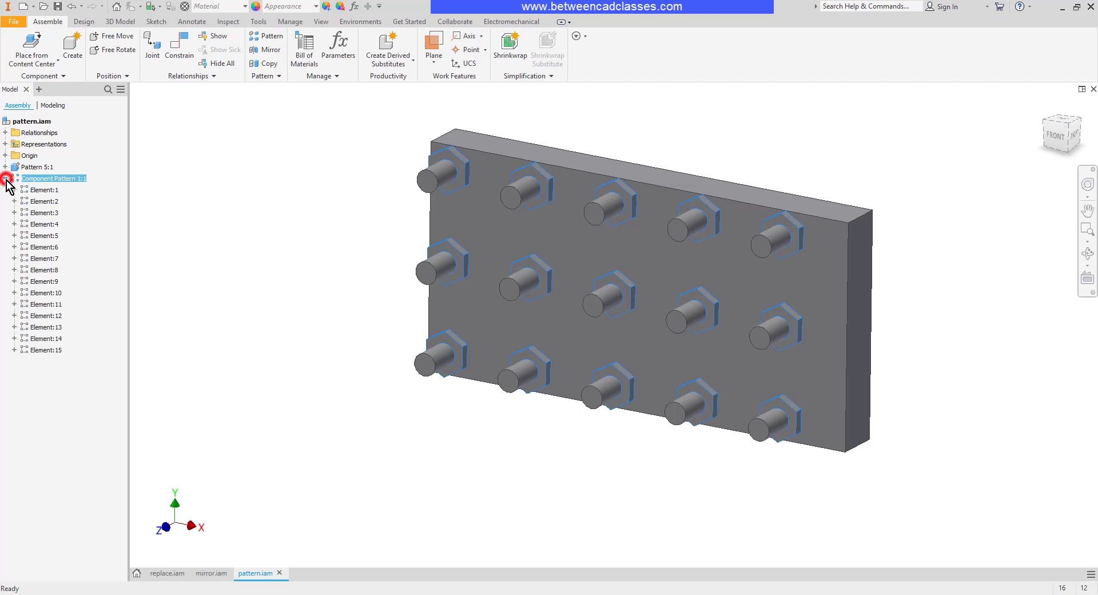
pyautogui.rightClick(43, 213)
pyautogui.click(80, 249)
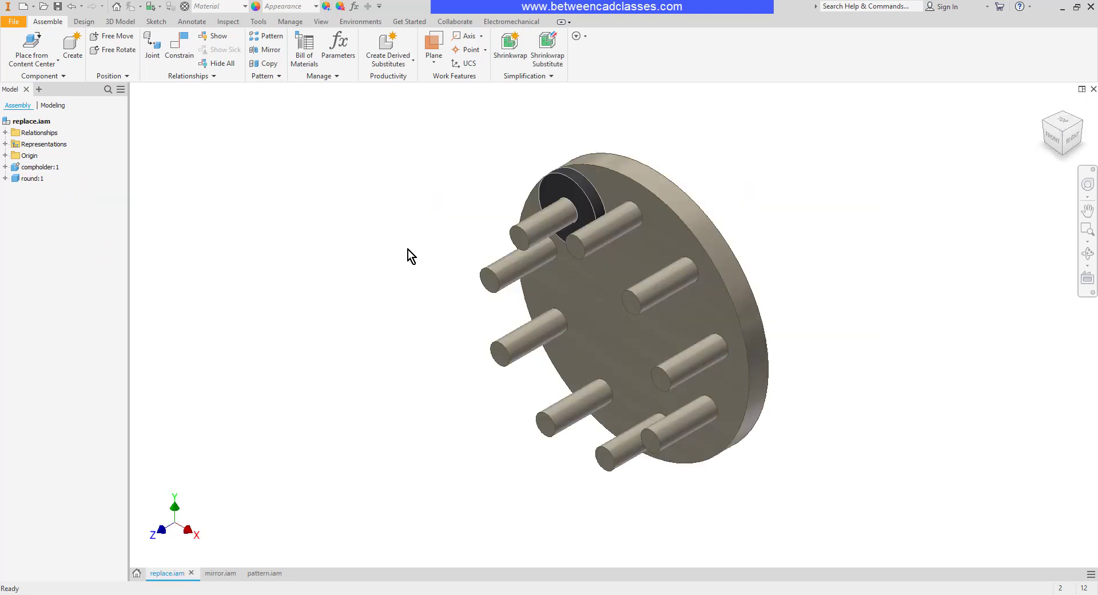
# Step: Circularly pattern the ring about the holder's cylindrical edge, 9 copies at 40°
pyautogui.click(275, 36)
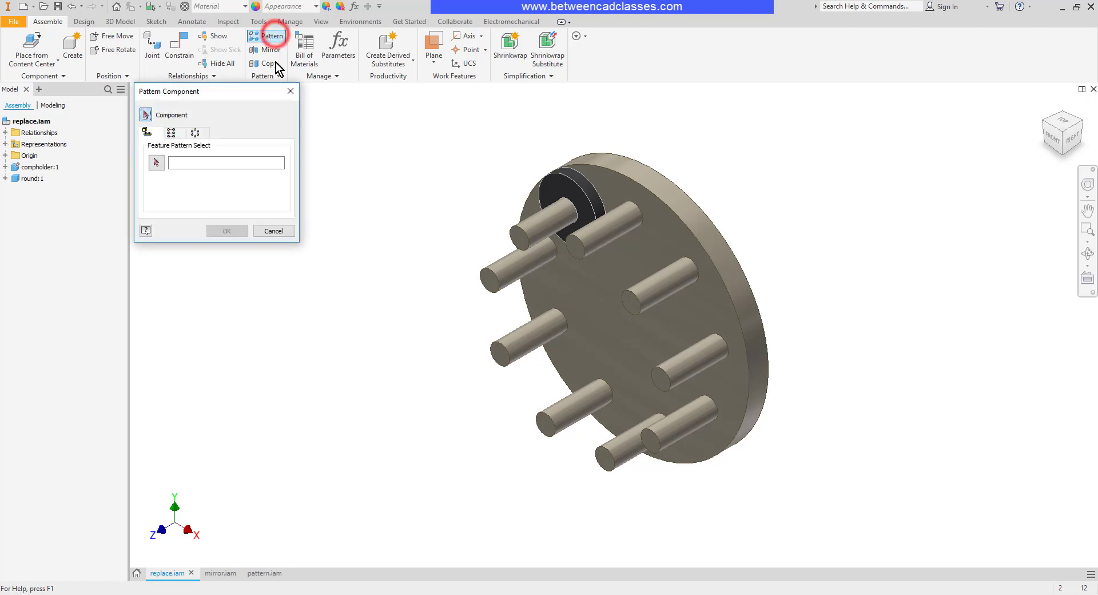
pyautogui.click(569, 197)
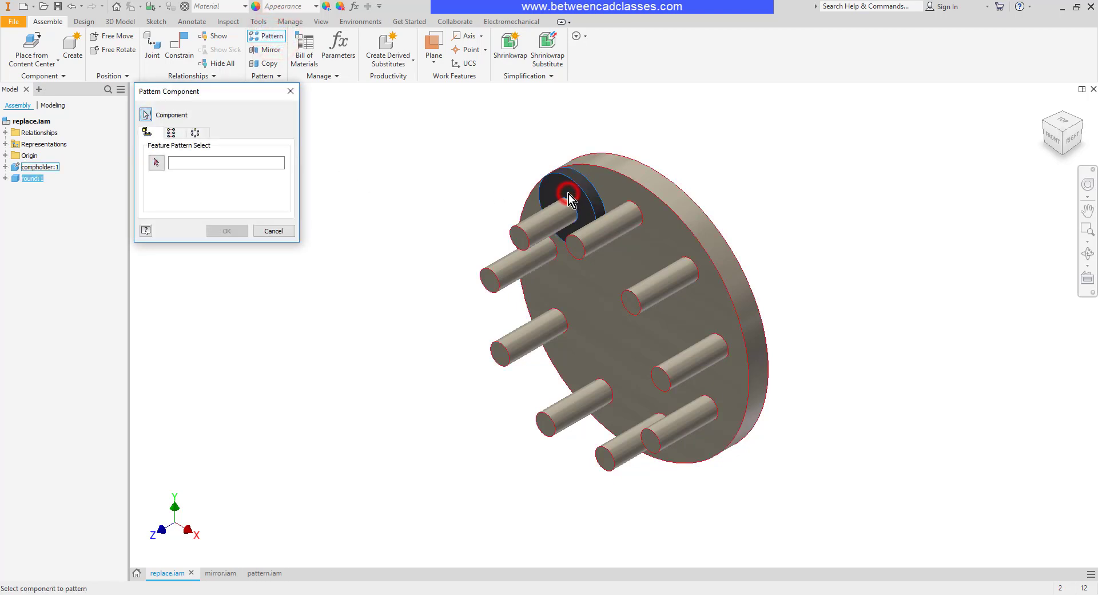
pyautogui.click(198, 134)
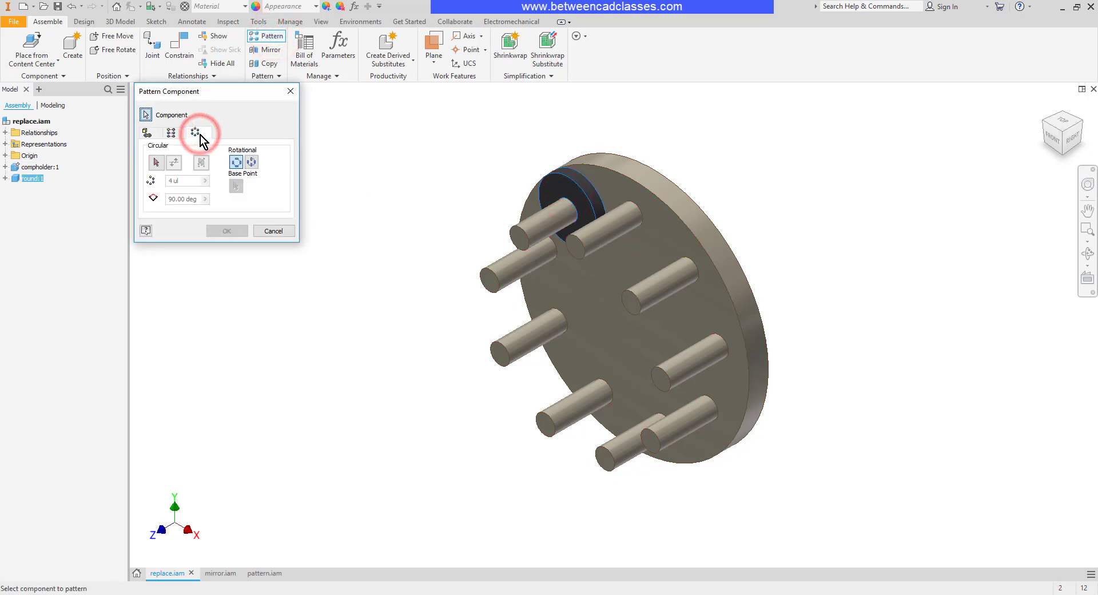
pyautogui.click(157, 164)
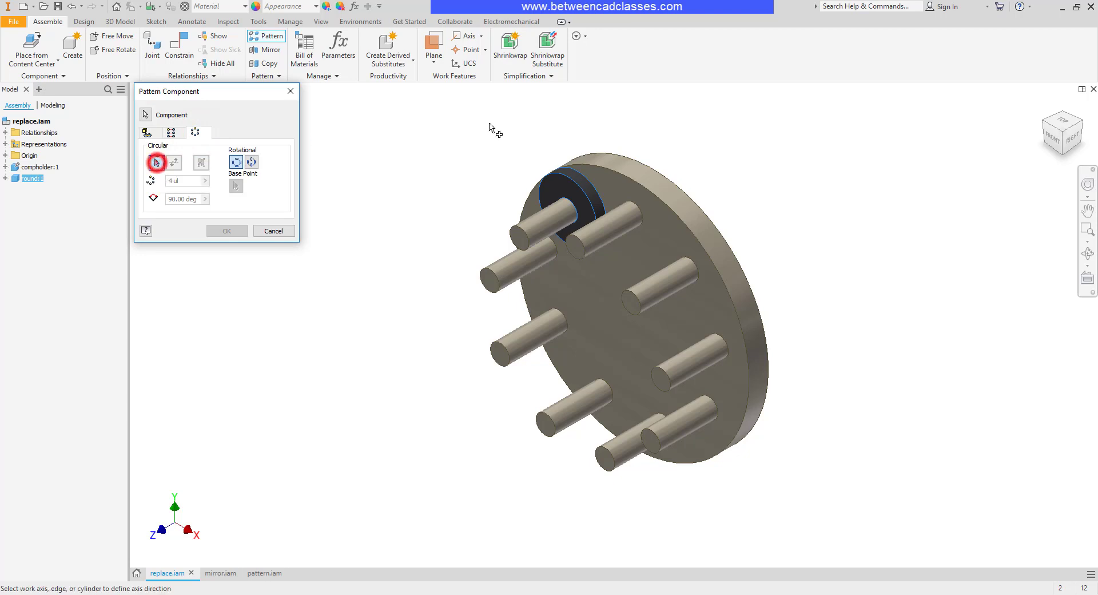
pyautogui.click(655, 175)
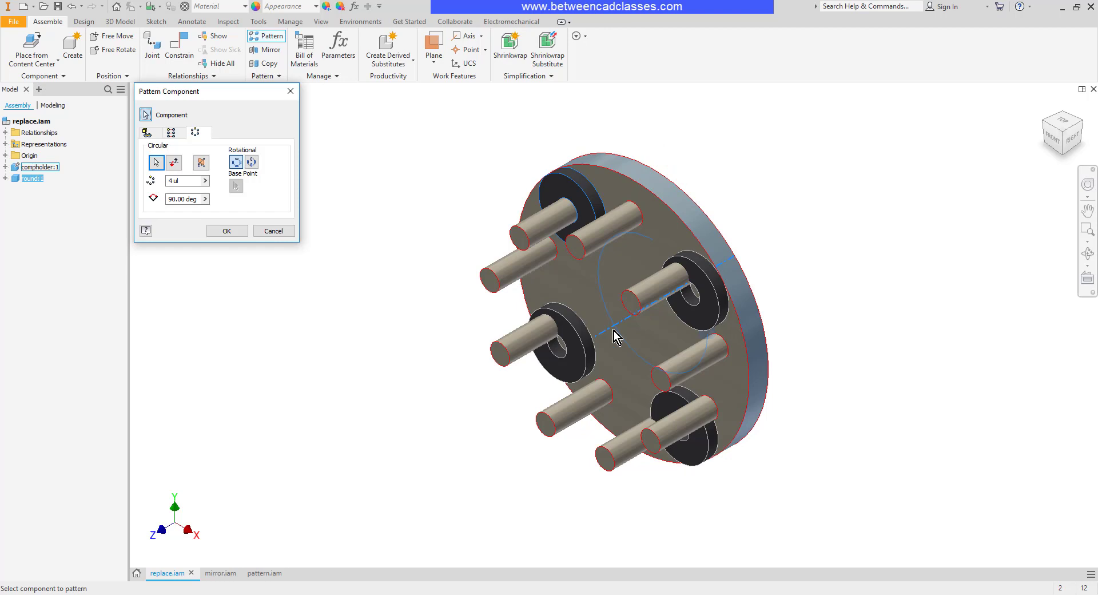
pyautogui.click(181, 180)
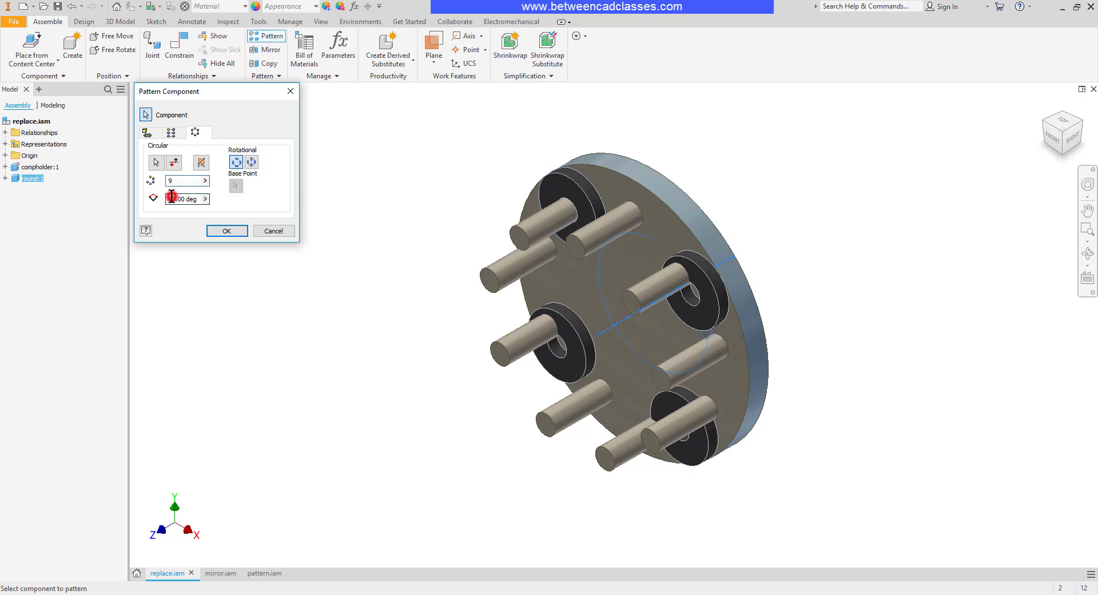
pyautogui.write('40')
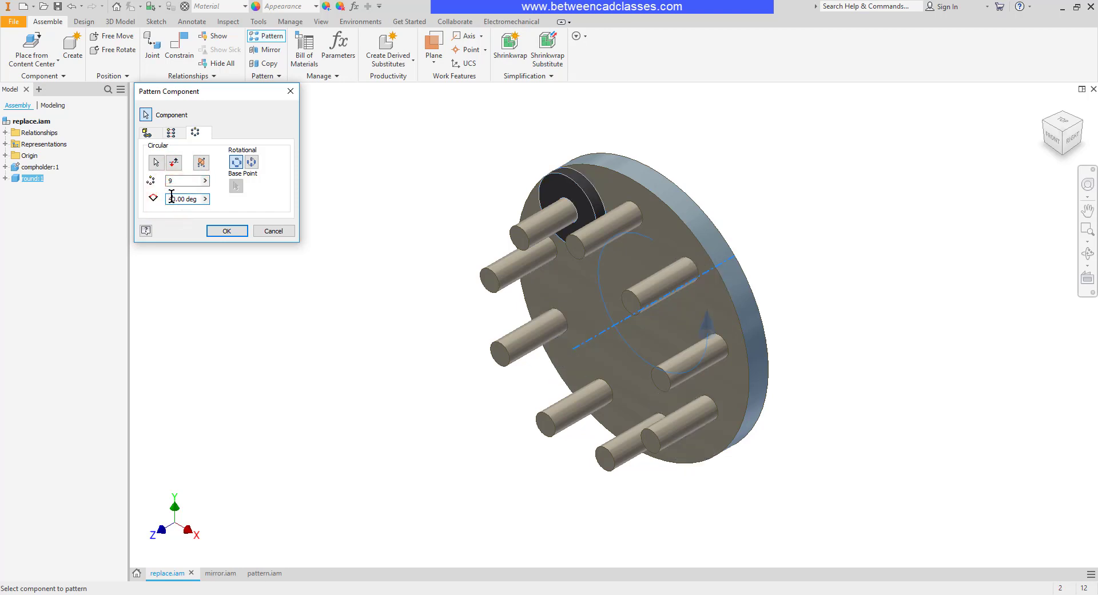
pyautogui.click(233, 231)
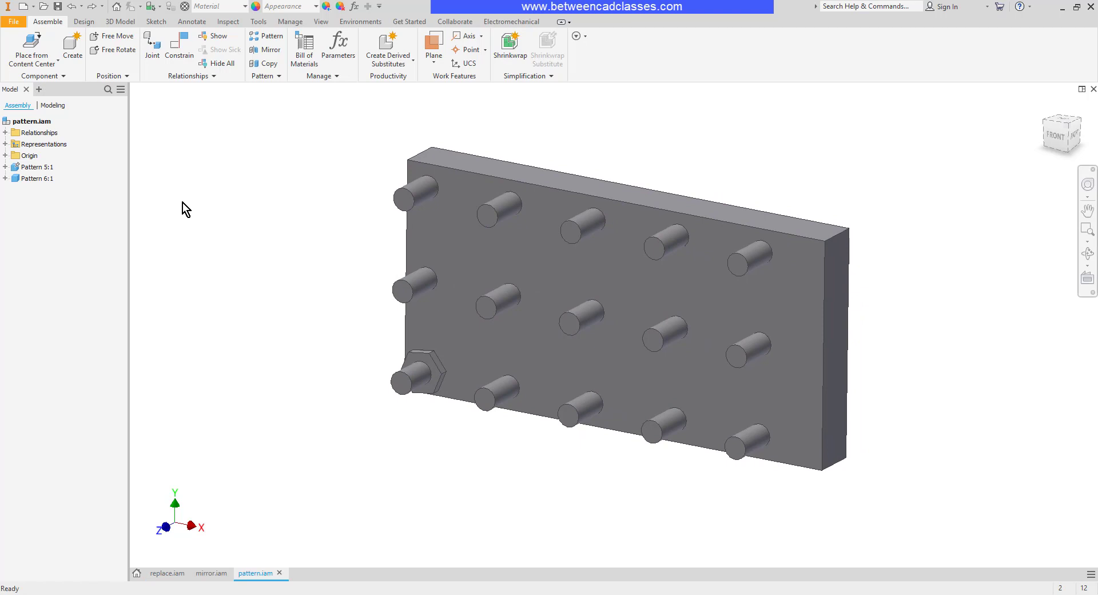
# Step: Edit Pattern 5:1 in place and inspect its Rectangular Pattern1 peg feature
pyautogui.doubleClick(36, 167)
pyautogui.click(311, 243)
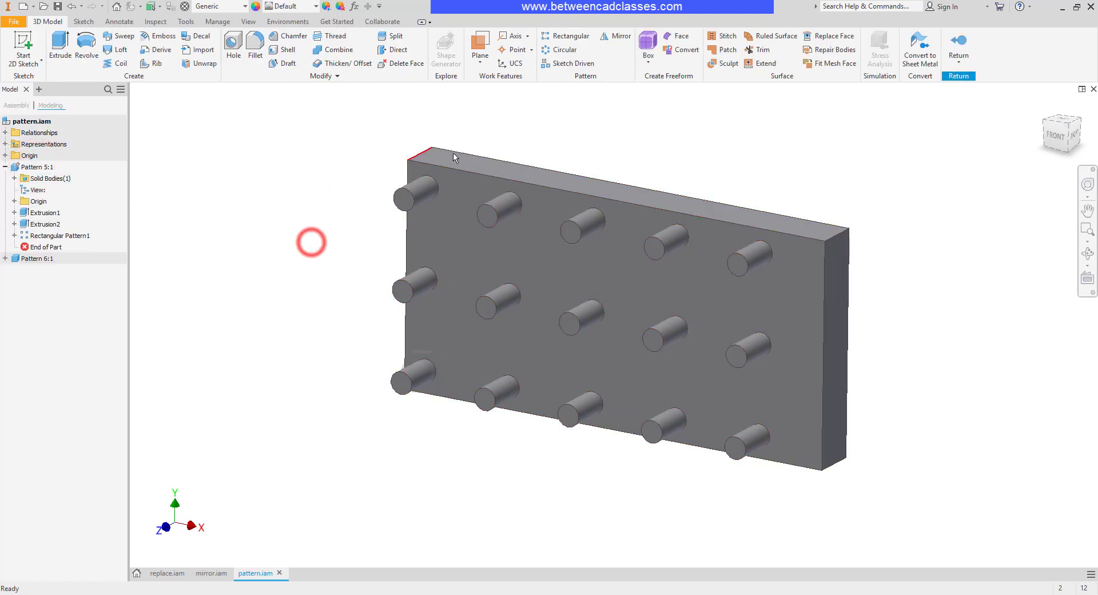
pyautogui.click(58, 236)
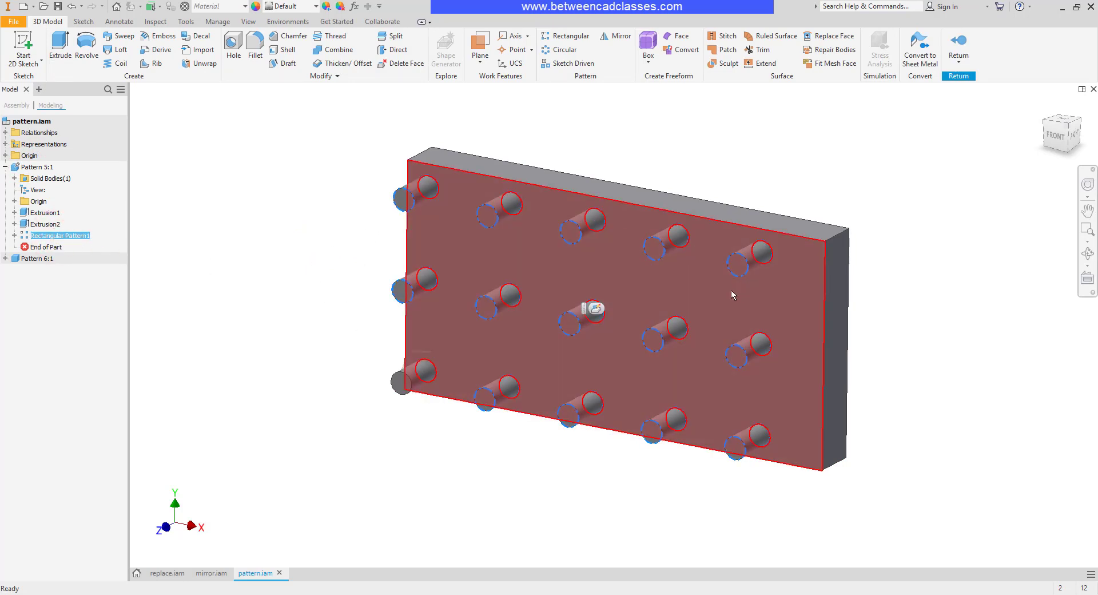
pyautogui.click(272, 290)
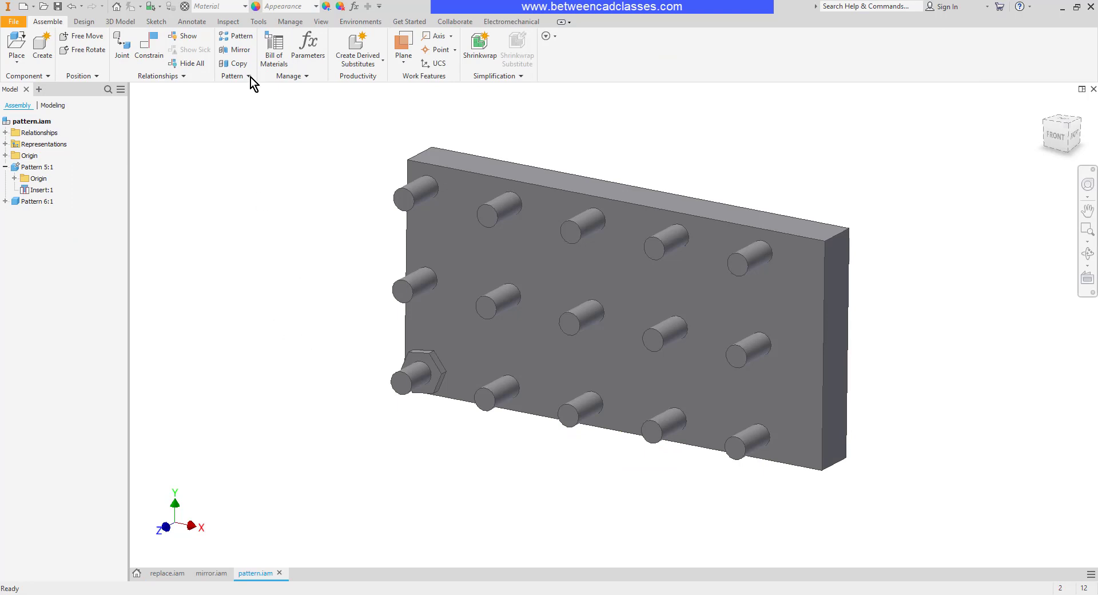
# Step: Pattern the hex nut associatively to the plate's Rectangular Pattern1, putting a nut on all 15 pegs
pyautogui.click(236, 37)
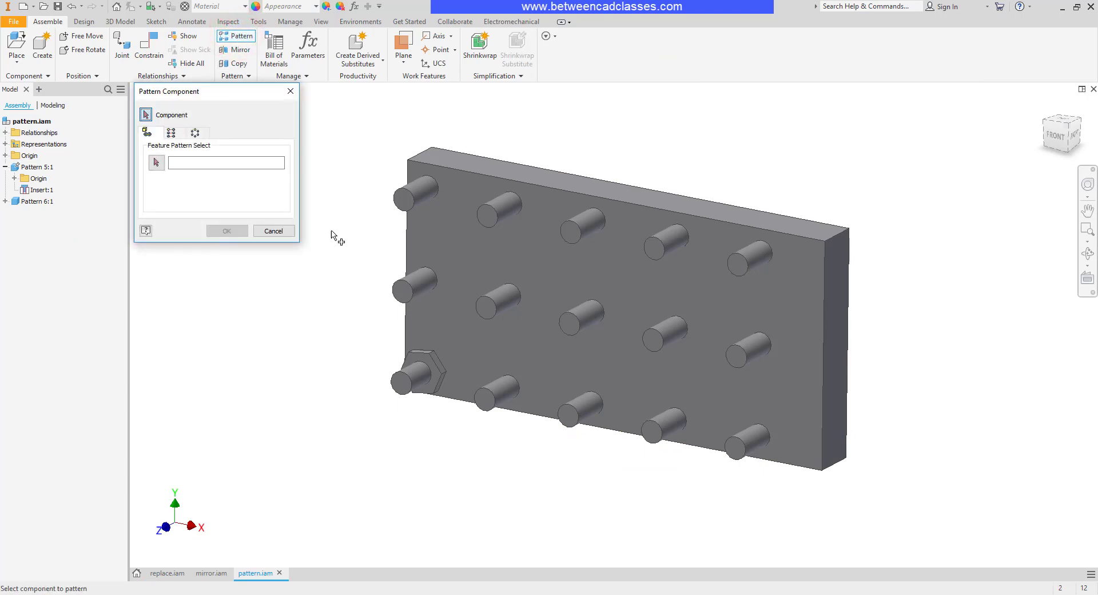
pyautogui.click(425, 364)
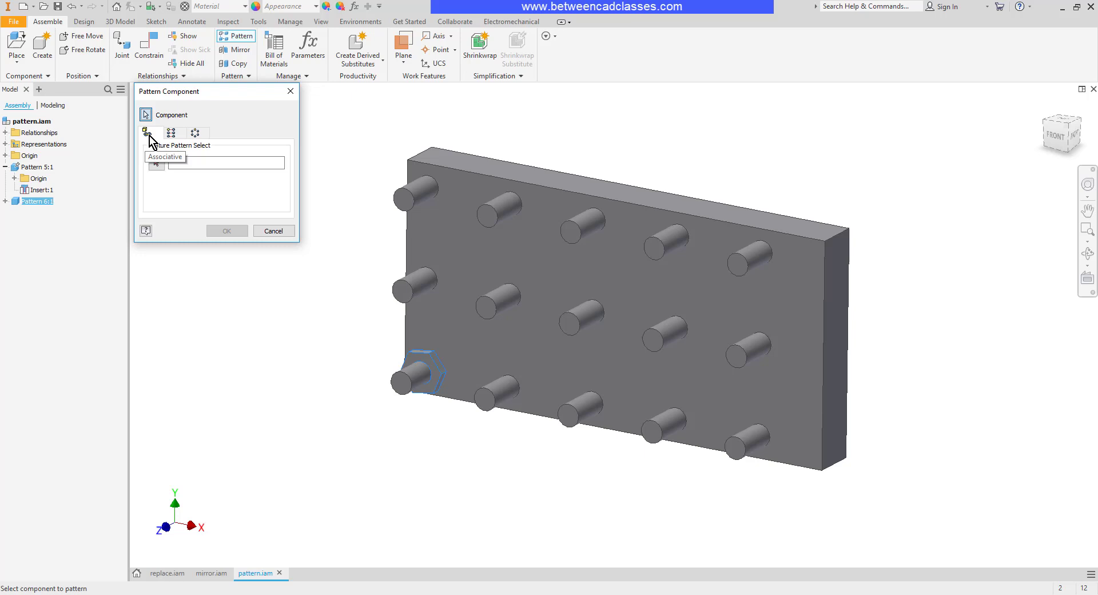
pyautogui.click(156, 164)
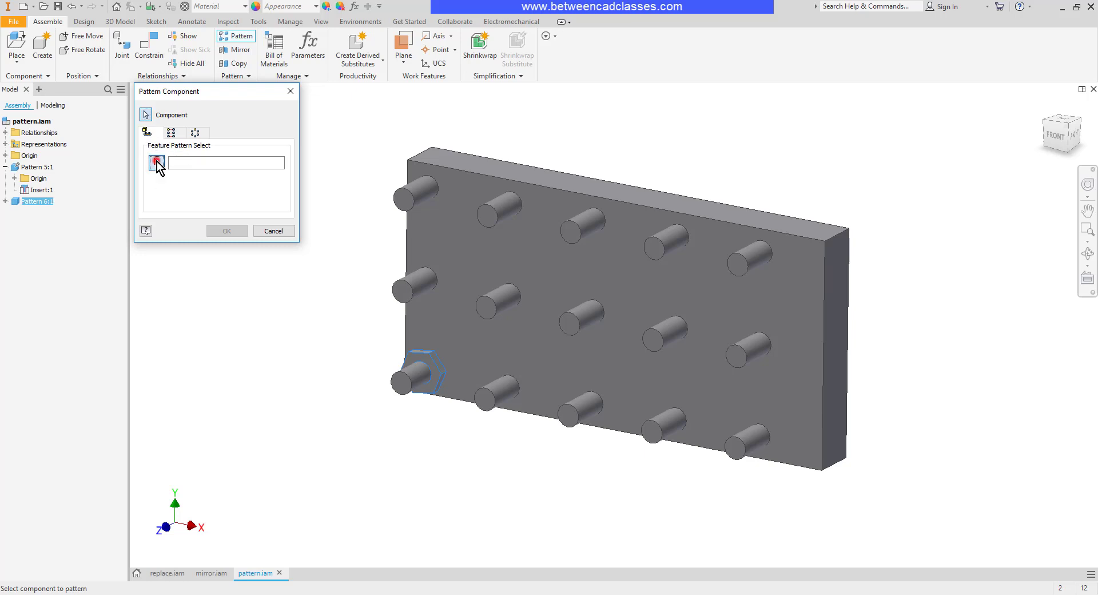
pyautogui.click(410, 288)
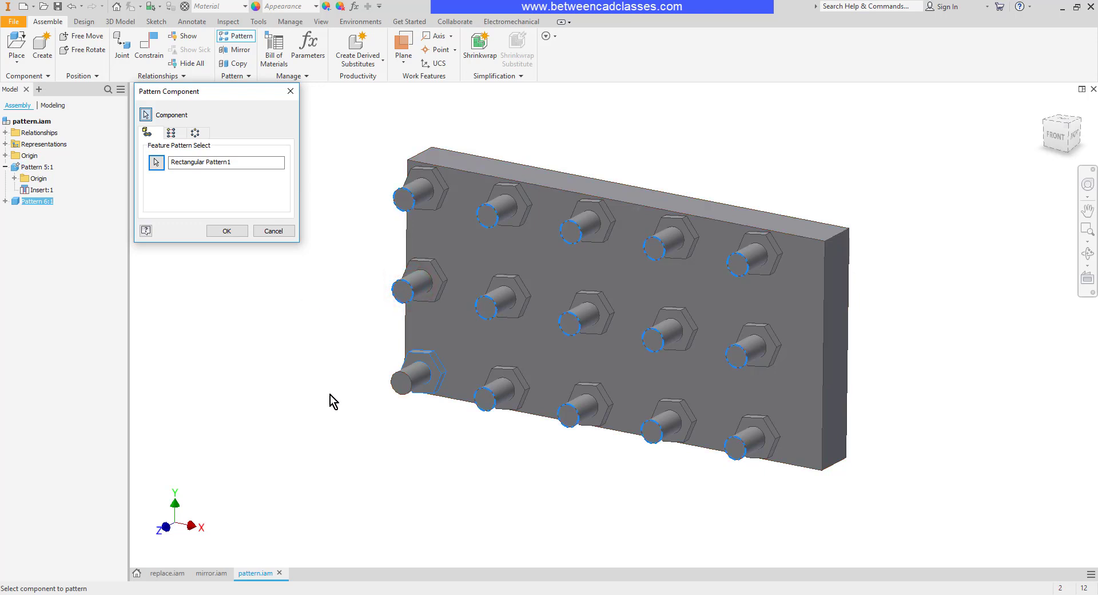
pyautogui.click(227, 231)
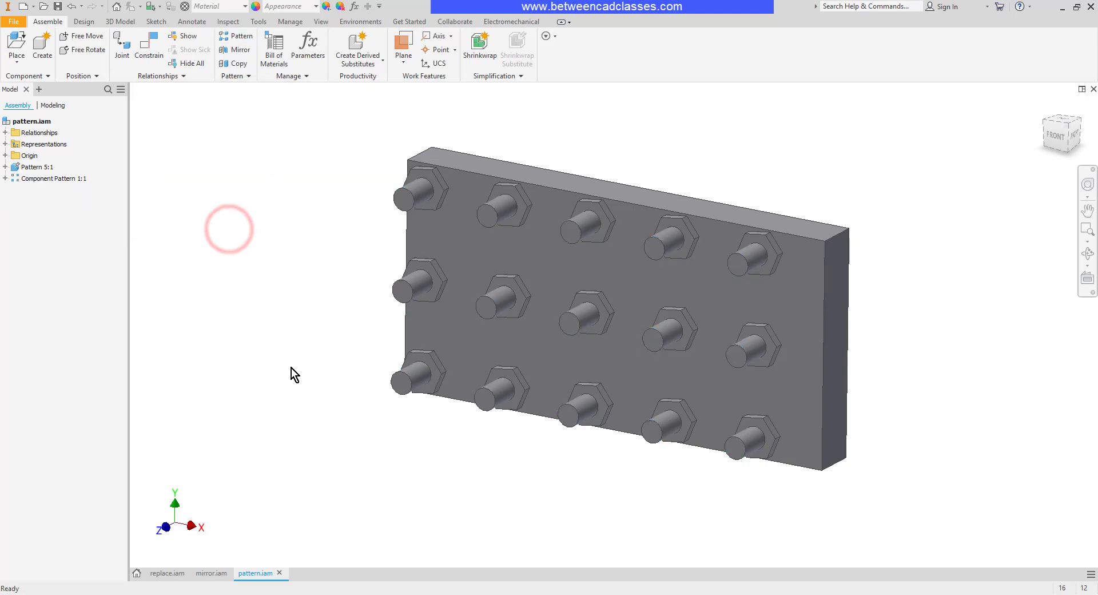
pyautogui.click(440, 377)
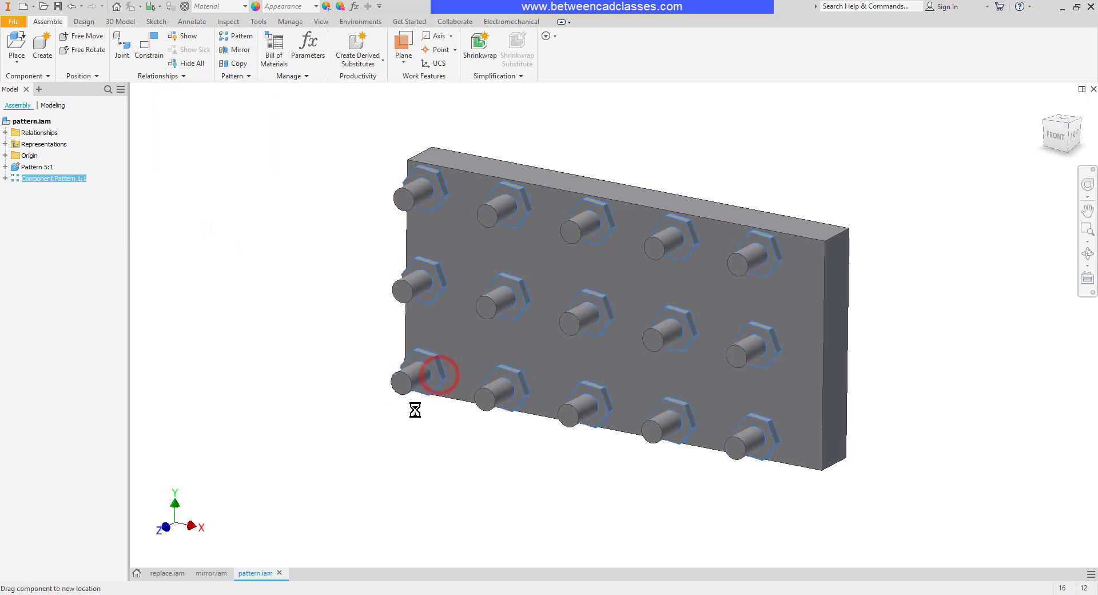
pyautogui.click(334, 424)
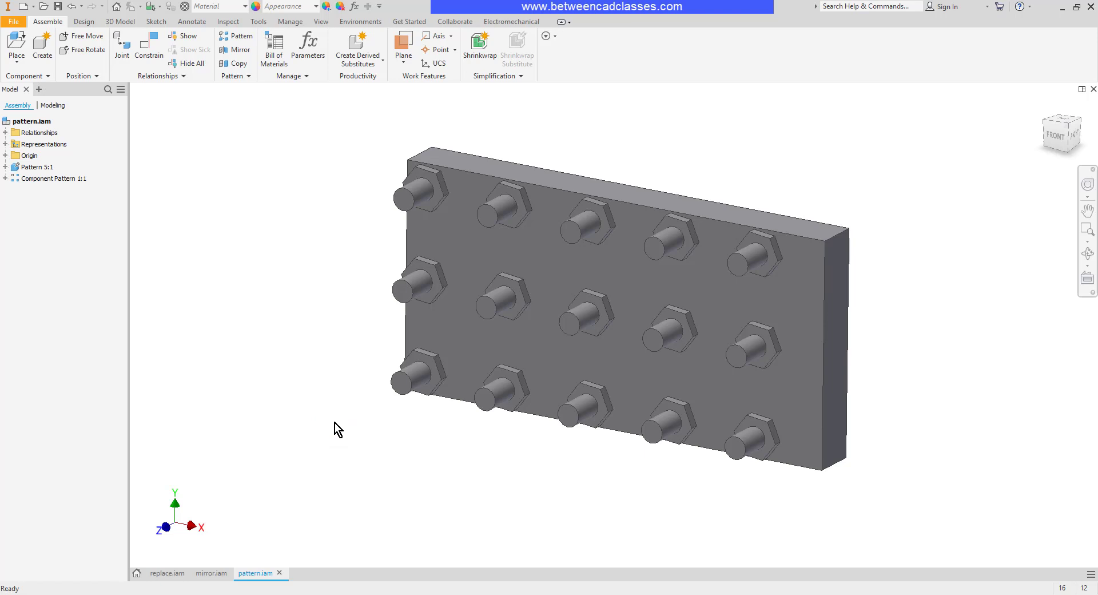
# Step: Change the pegs' Rectangular Pattern1 to 3 columns at 4 in spacing and return to the assembly
pyautogui.doubleClick(38, 166)
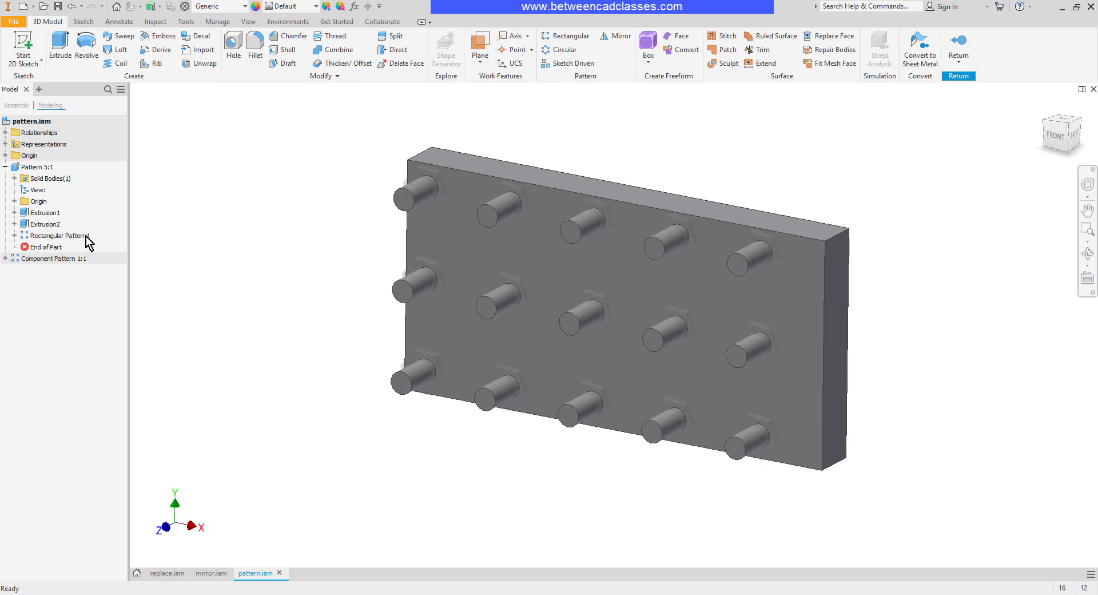
pyautogui.doubleClick(72, 237)
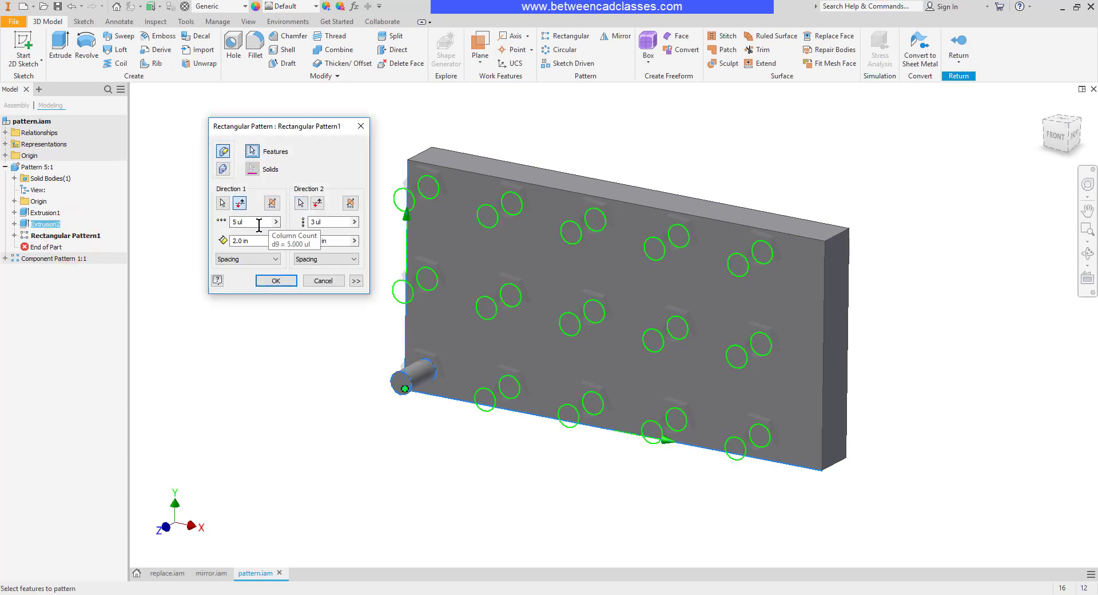
pyautogui.doubleClick(259, 222)
pyautogui.write('3')
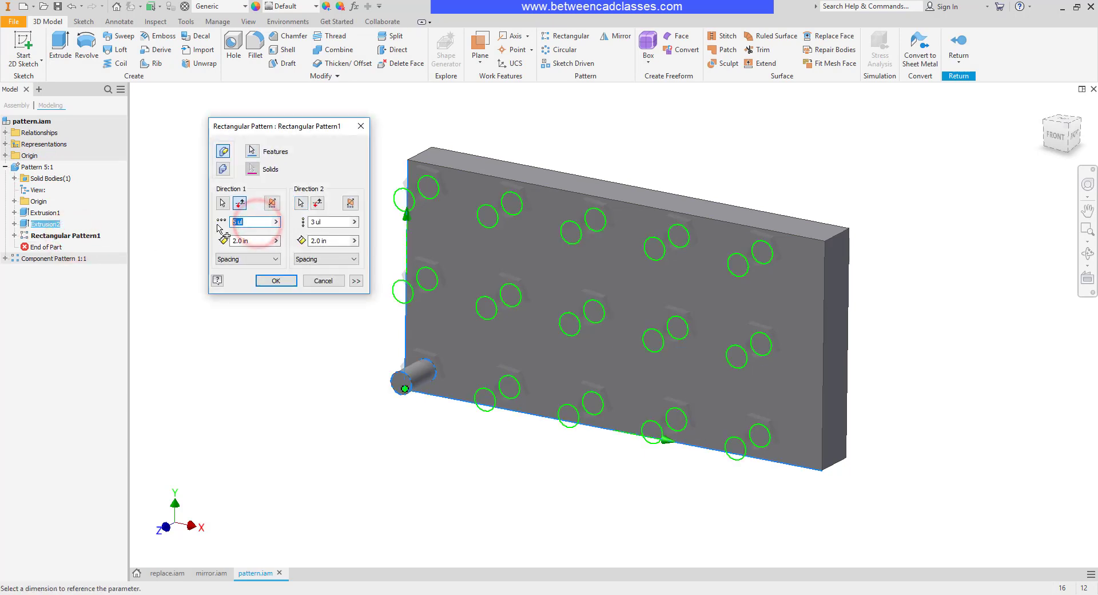
pyautogui.doubleClick(255, 238)
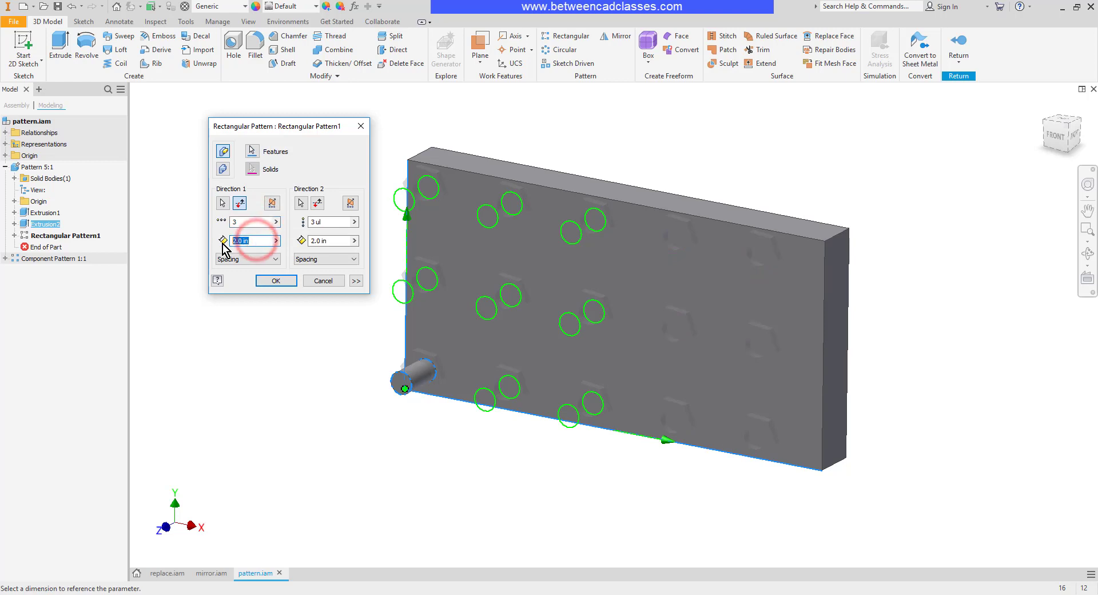
pyautogui.write('4')
pyautogui.click(274, 281)
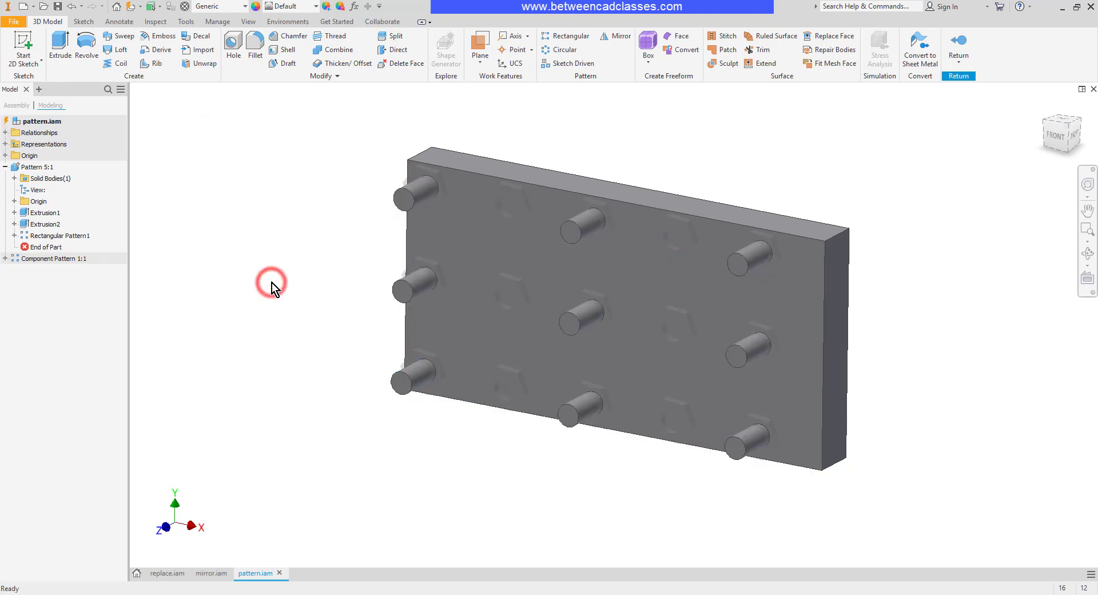
pyautogui.click(957, 43)
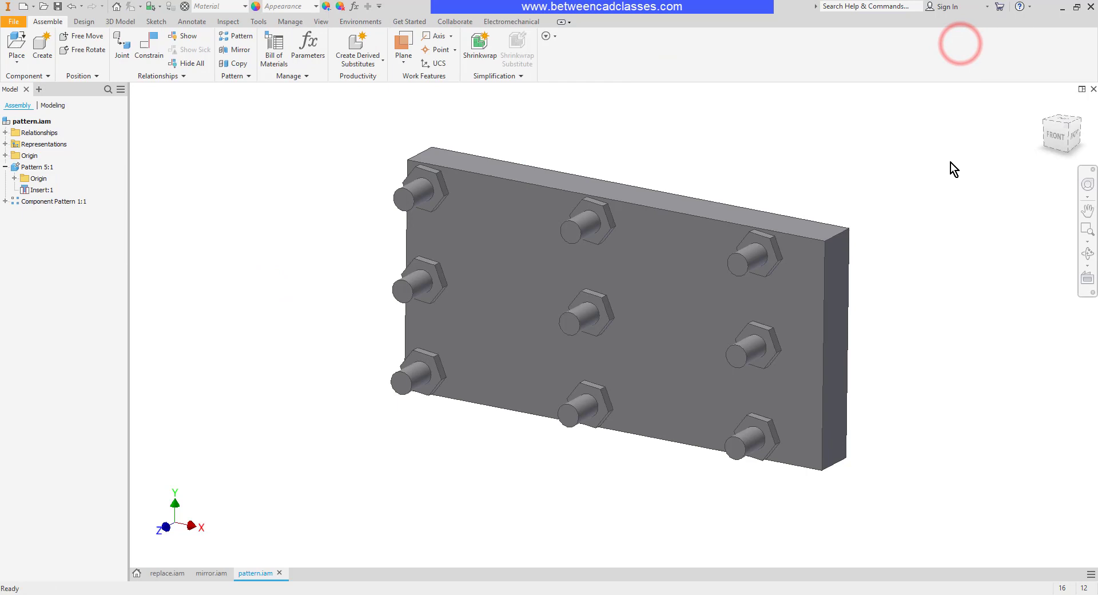
pyautogui.click(440, 372)
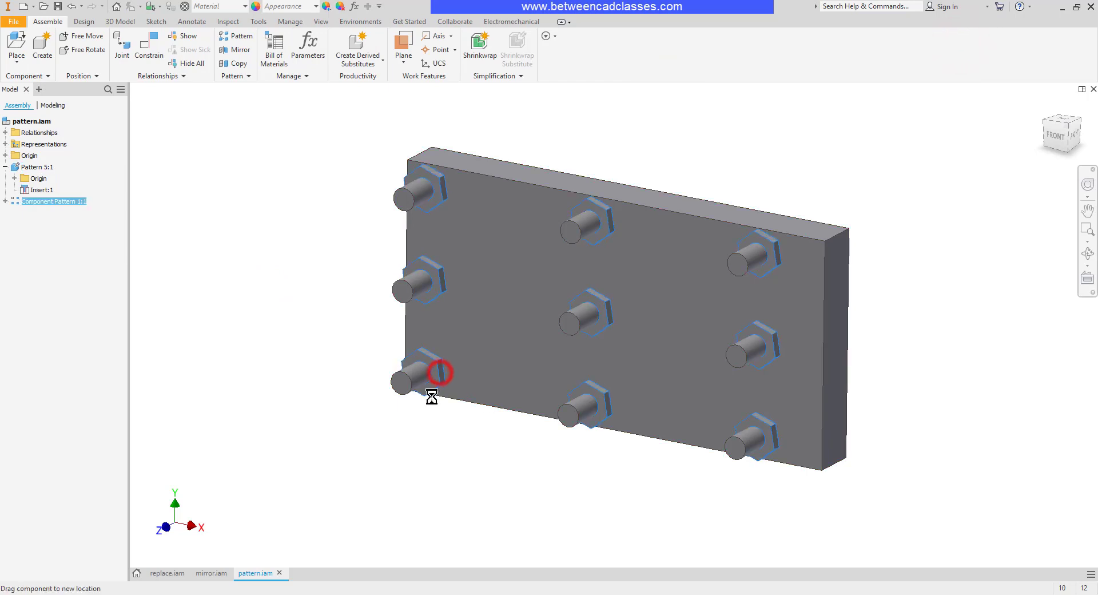
pyautogui.click(416, 446)
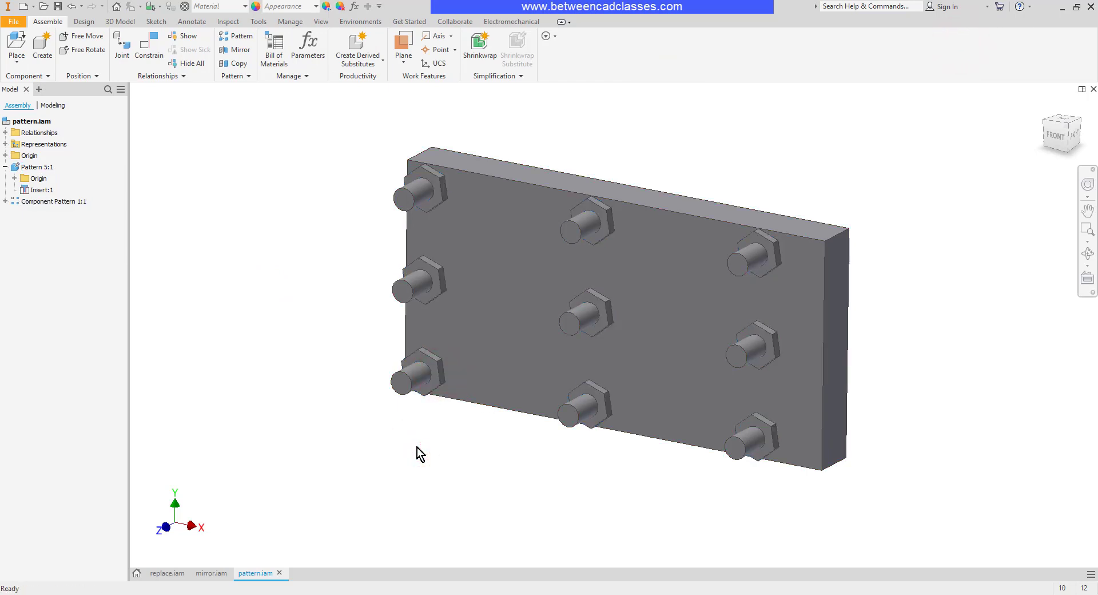
# Step: In replace.iam, pattern round:1 associatively to the holder pins' Circular Pattern1
pyautogui.click(169, 574)
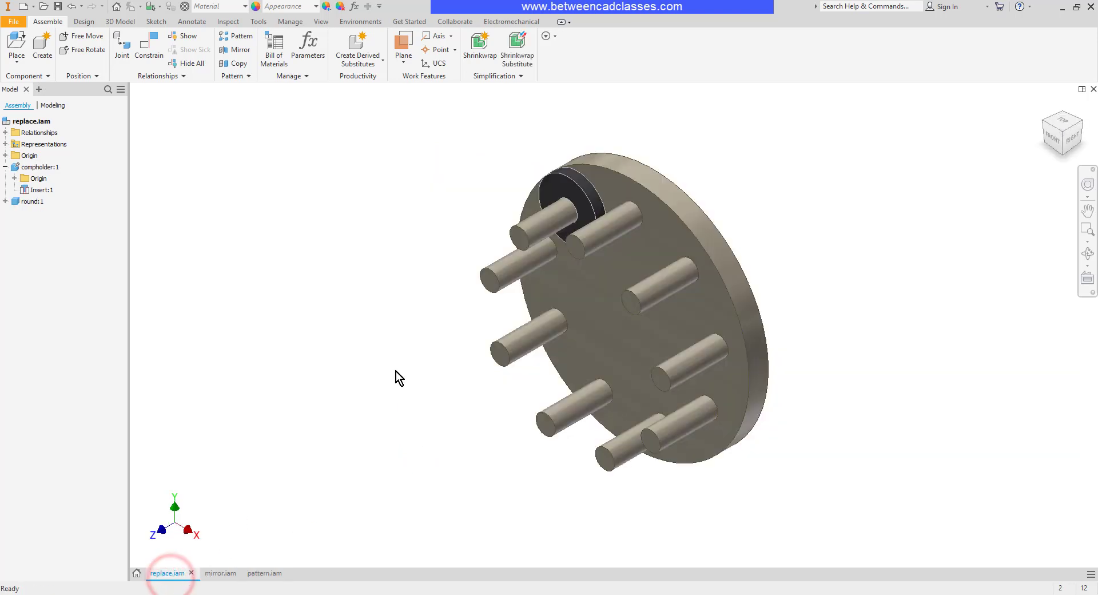
pyautogui.click(235, 36)
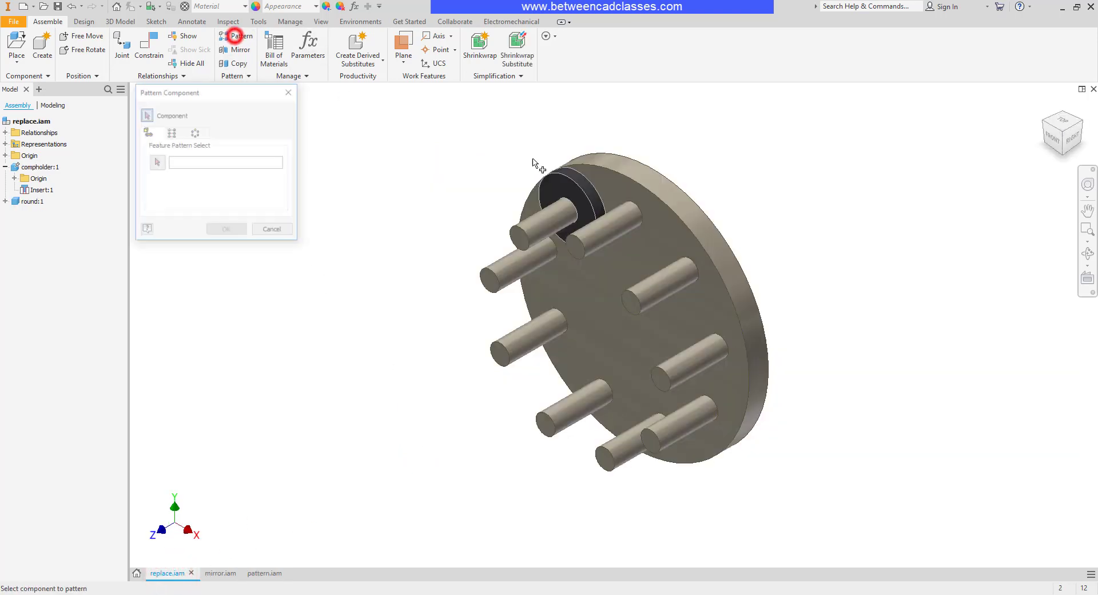
pyautogui.click(565, 183)
pyautogui.click(156, 163)
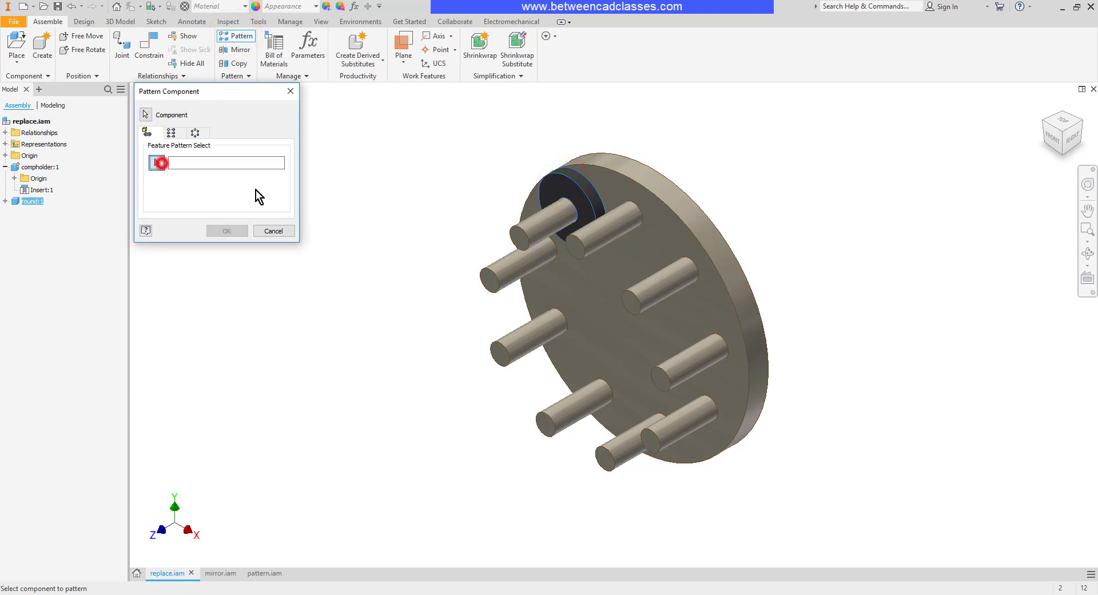
pyautogui.click(496, 278)
pyautogui.click(231, 231)
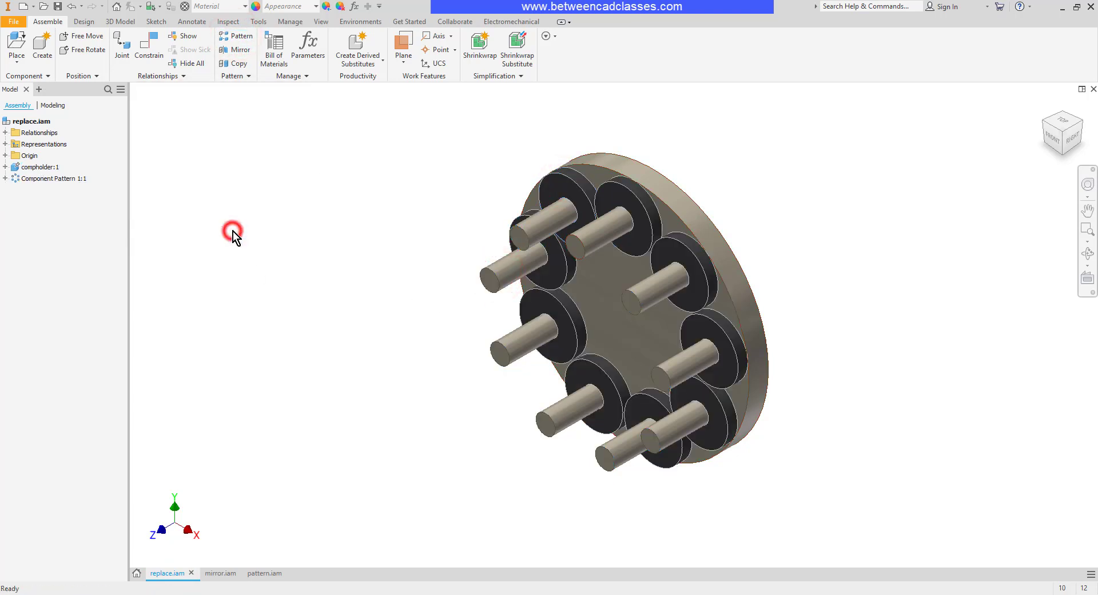